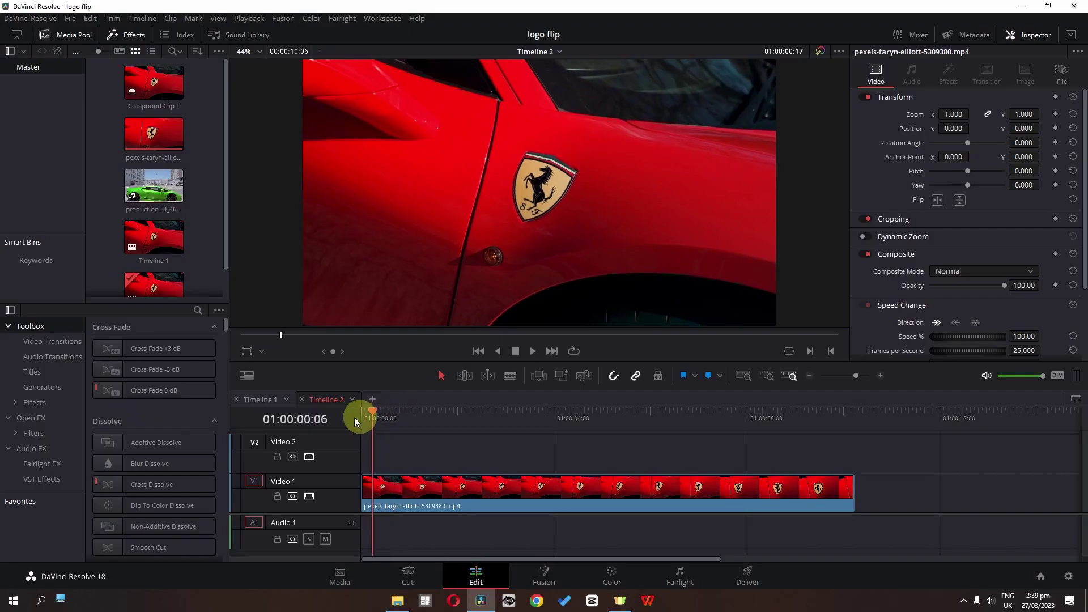
- Alt-drag a copy of the car clip from the timeline start onto track V2
drag(355, 417, 313, 419)
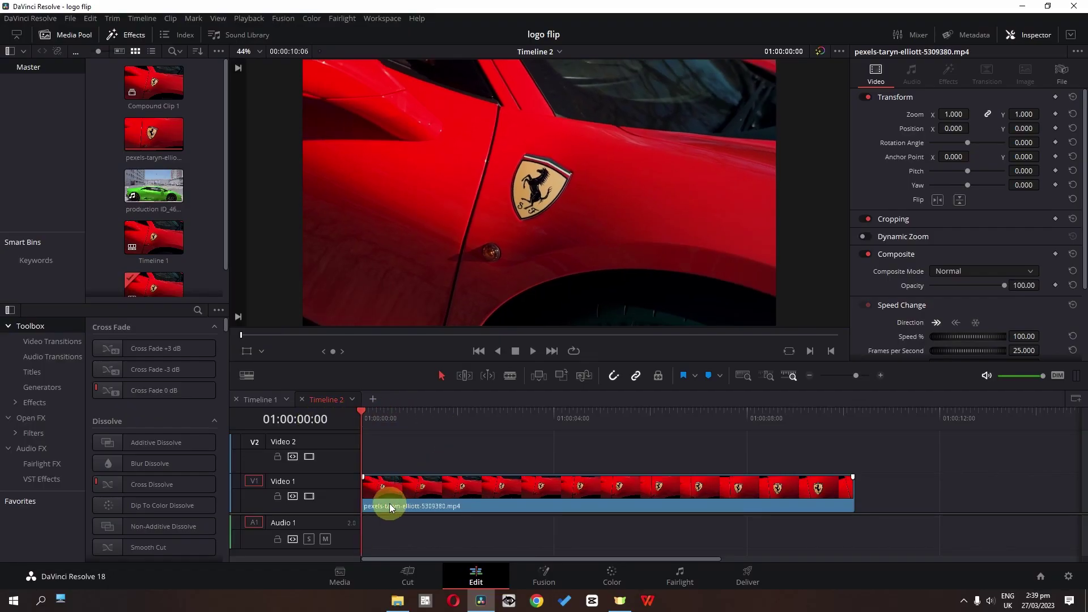
key(alt)
alt+drag(448, 488, 445, 455)
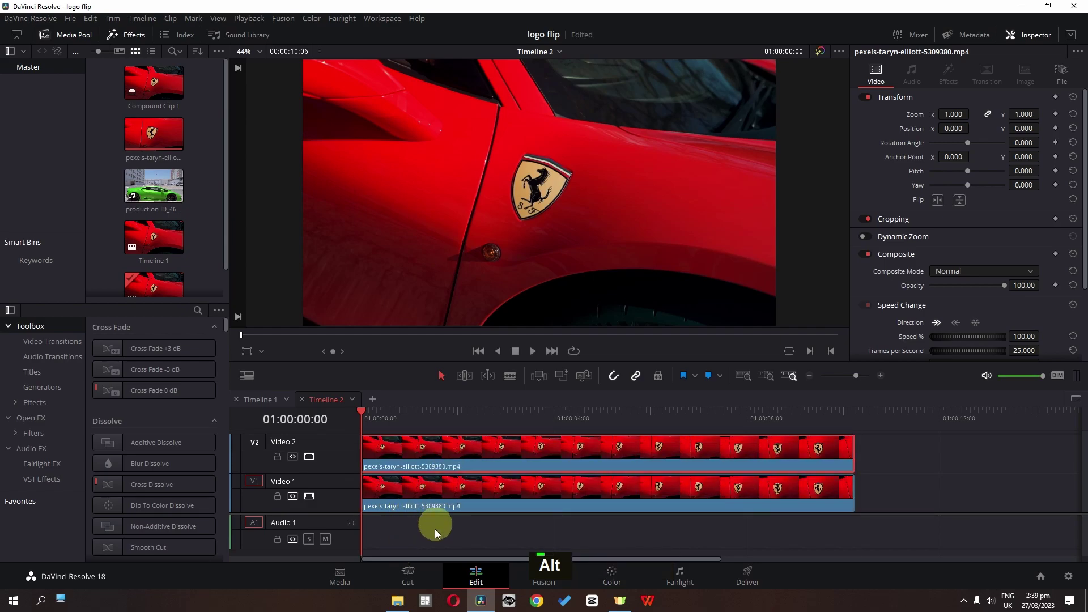
- Freeze the V2 copy from the chosen frame onward and delete the part before it
drag(379, 414, 475, 417)
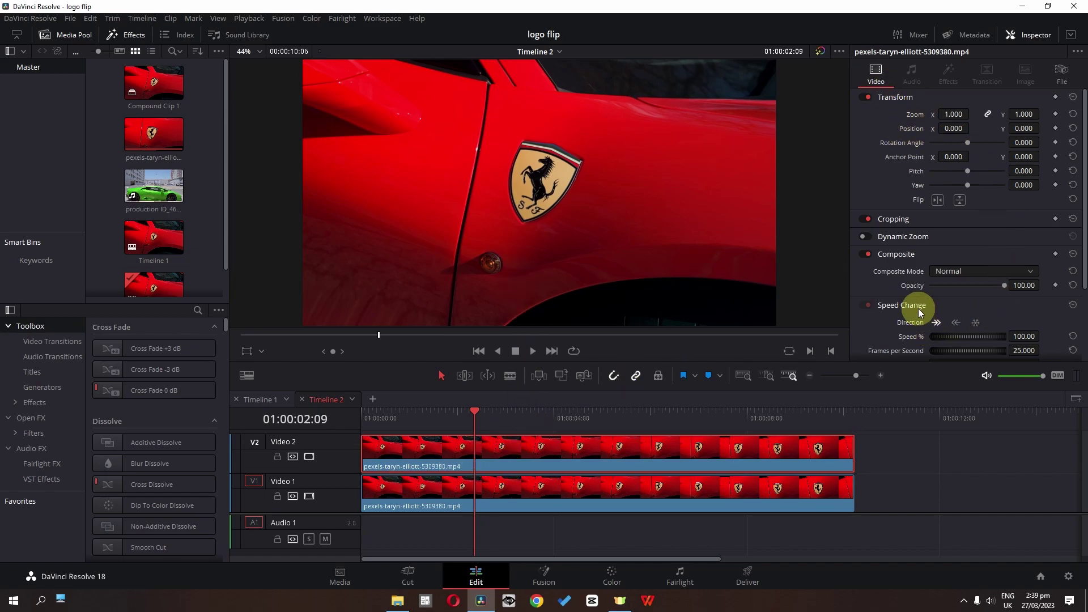
click(977, 327)
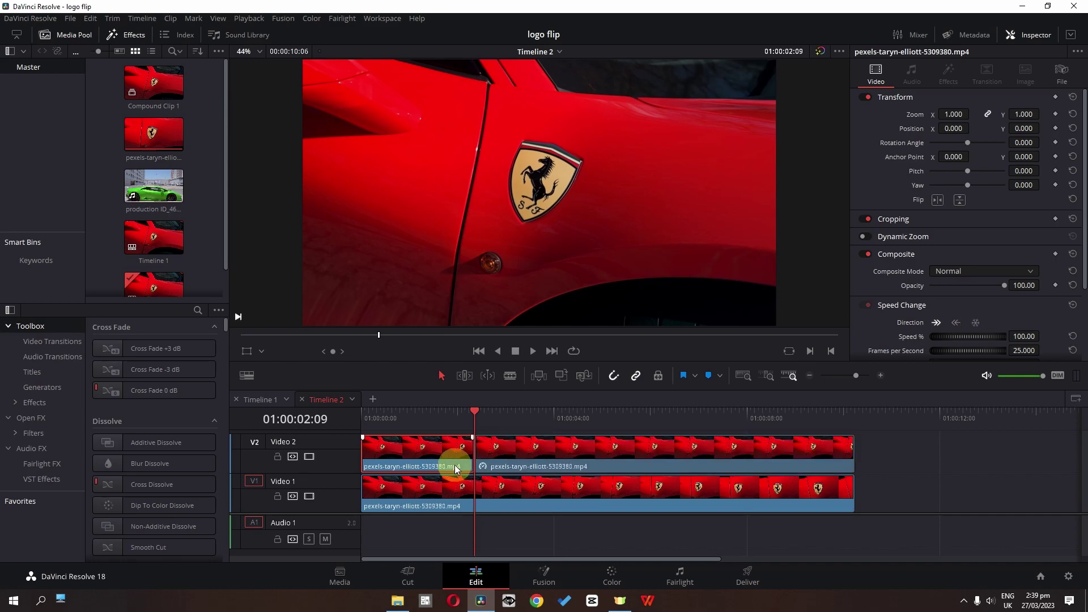
key(BackSpace)
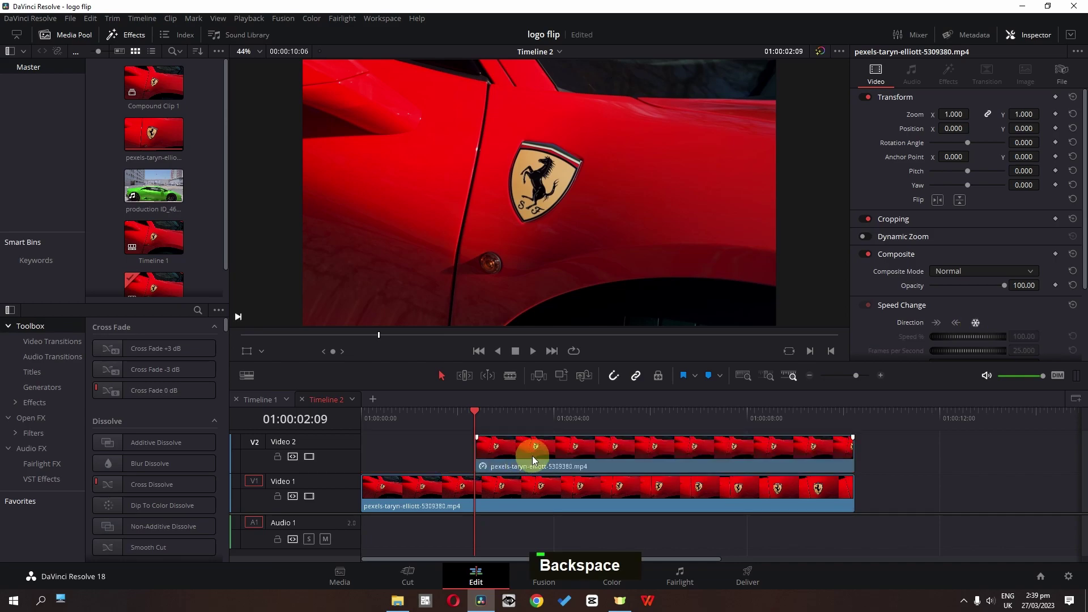
- Nest the frozen V2 clip as a new compound clip named 'Freeze'
right_click(532, 455)
click(590, 129)
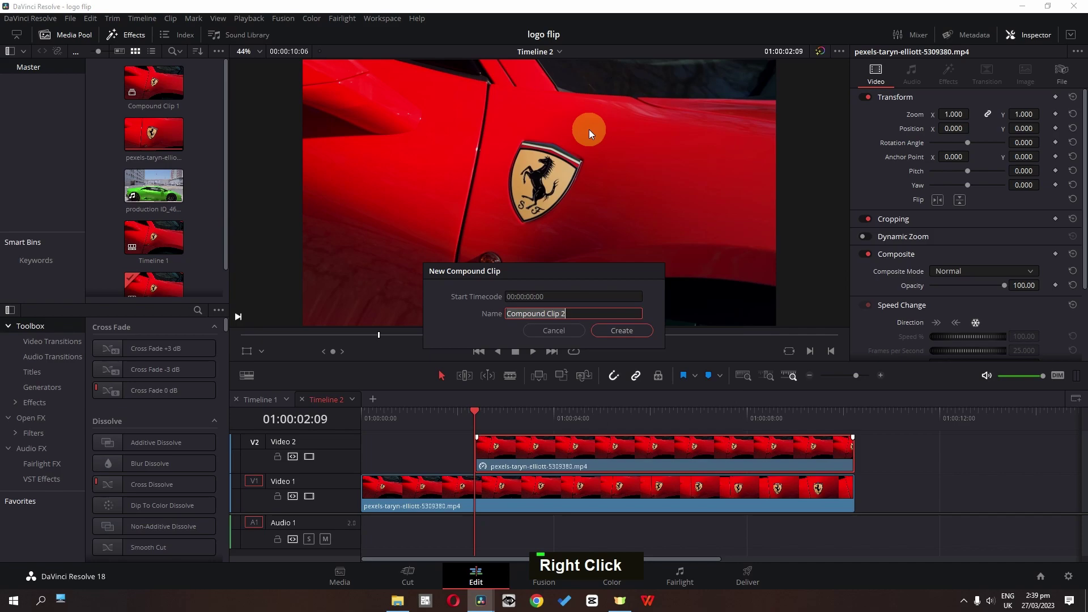
text(Freeze)
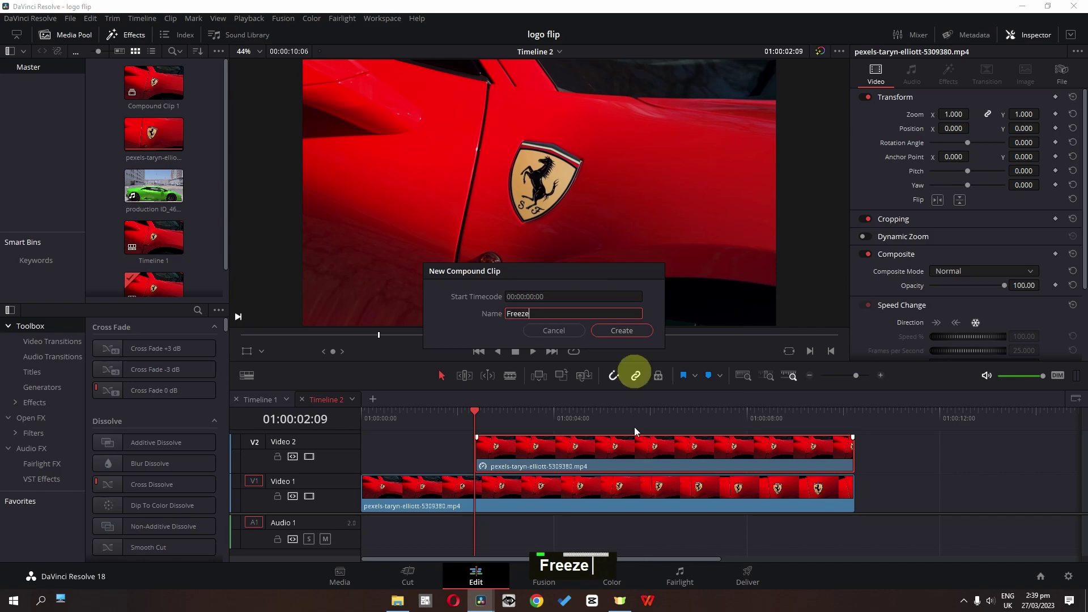
click(611, 332)
- Open the Freeze clip in Fusion, add a Polygon node, and switch to one large viewer
click(563, 583)
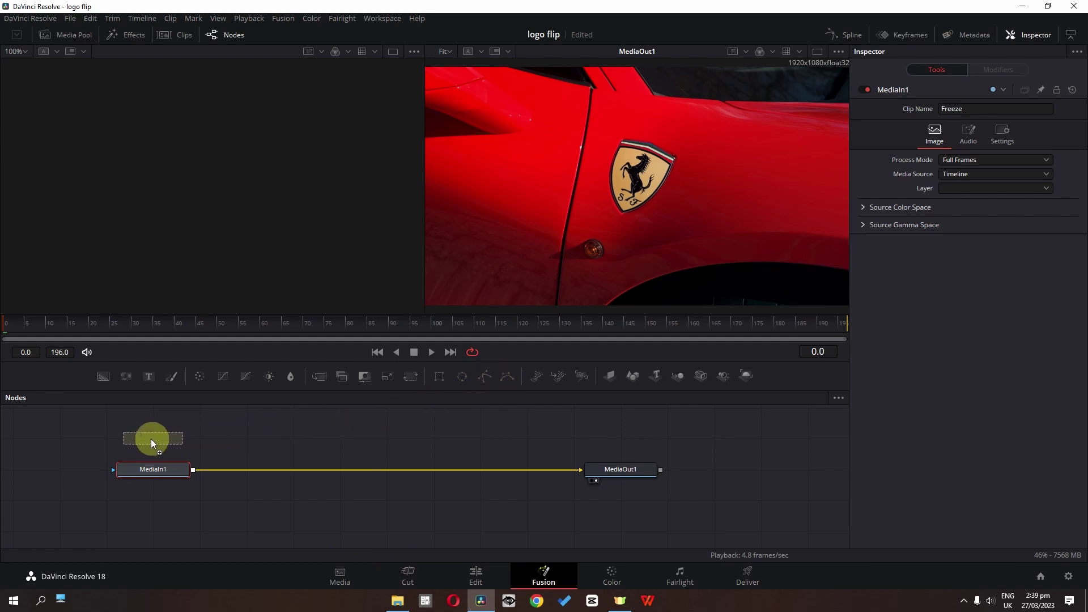
drag(151, 439, 149, 439)
click(817, 51)
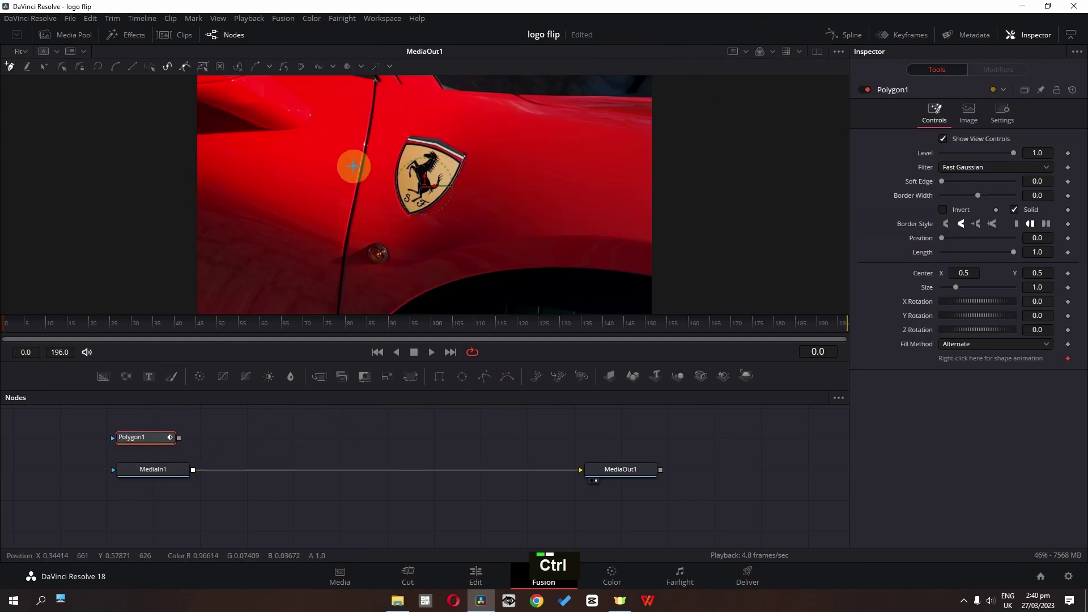
scroll(401, 170, up, 2)
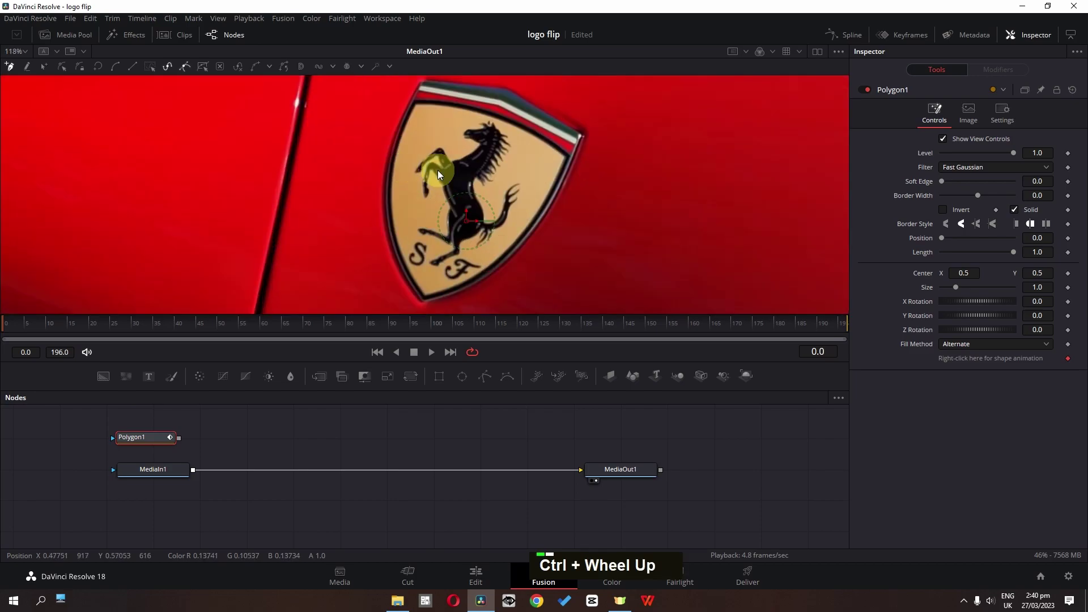
scroll(439, 170, down, 1)
- Trace a closed polygon around the badge, wire it to MediaIn1's mask, and slightly lower Border Width
click(426, 104)
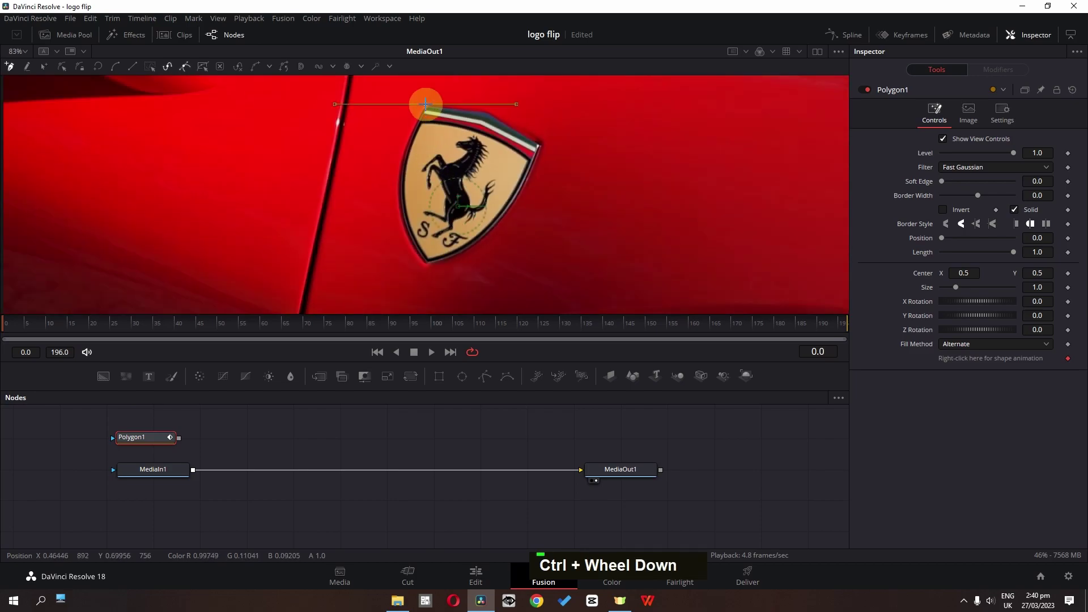
click(406, 147)
click(396, 184)
click(401, 209)
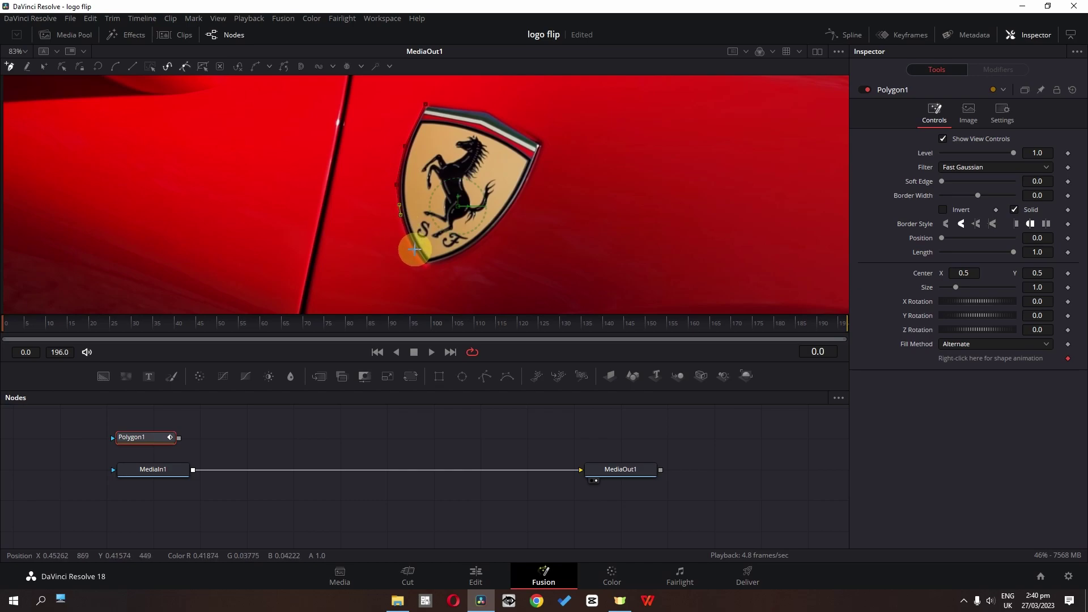
click(413, 244)
click(427, 104)
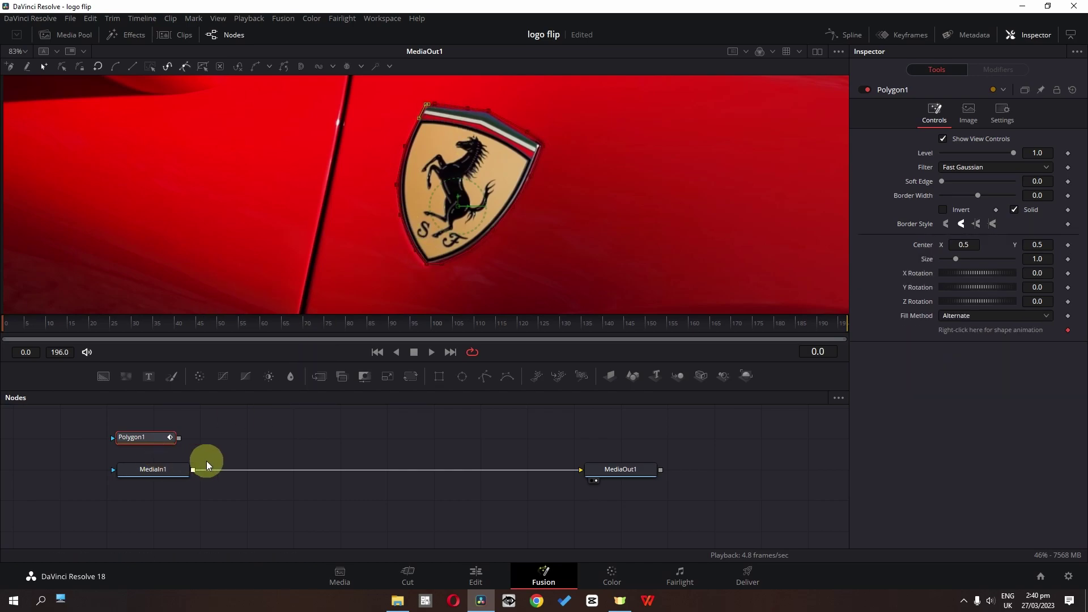
drag(102, 428, 124, 473)
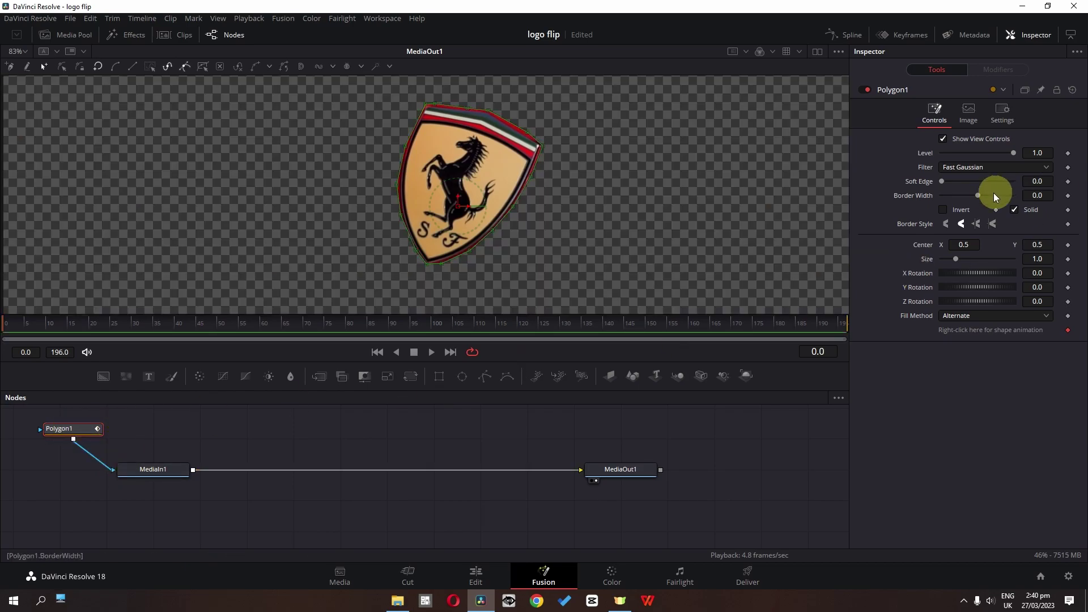
drag(1034, 196, 1006, 196)
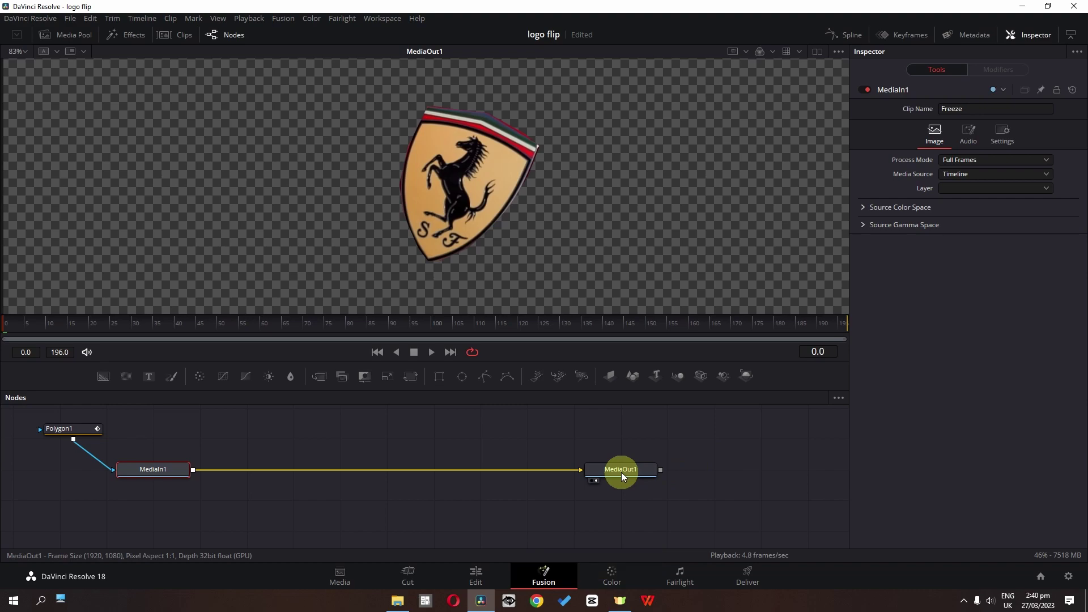
- Add ImagePlane3D and Renderer3D nodes and feed the masked badge into the image plane
drag(622, 473, 669, 455)
drag(610, 382, 287, 467)
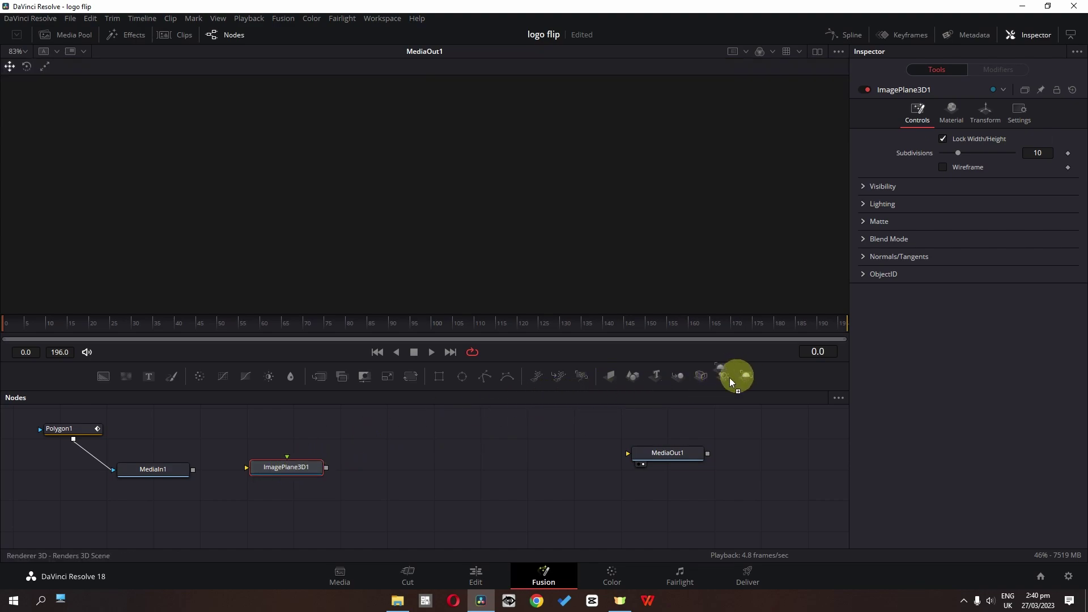
drag(435, 455, 467, 463)
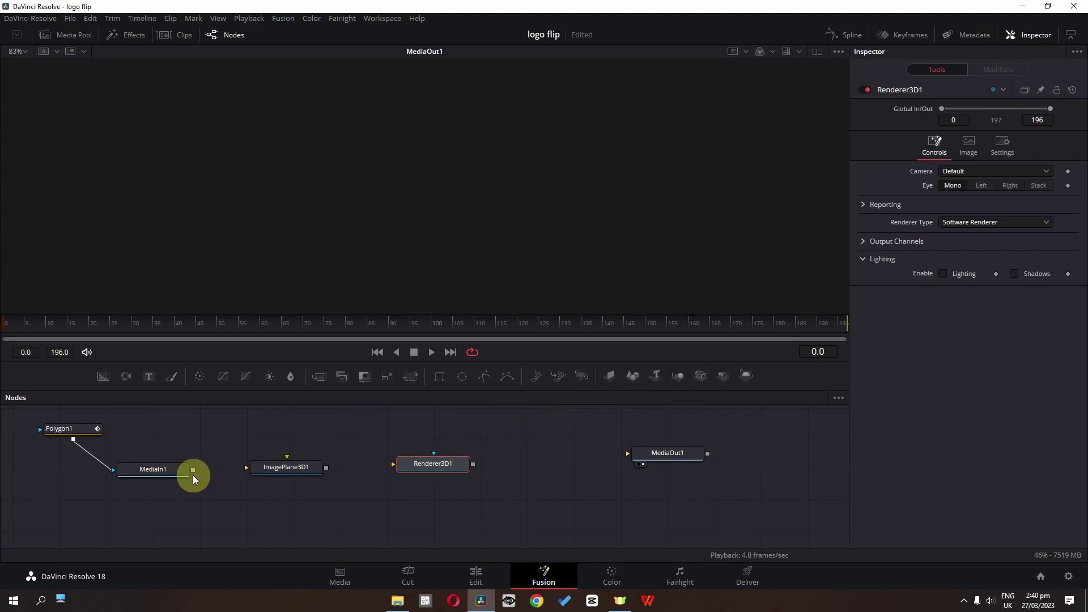
drag(193, 470, 247, 468)
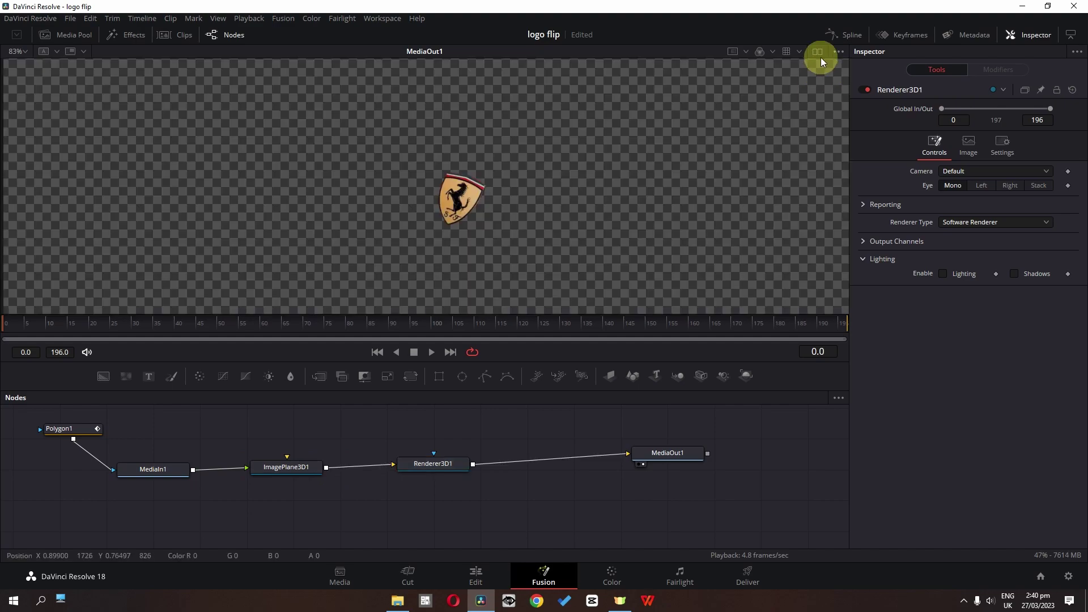
- Enable dual viewers and show ImagePlane3D in the left viewer
click(817, 51)
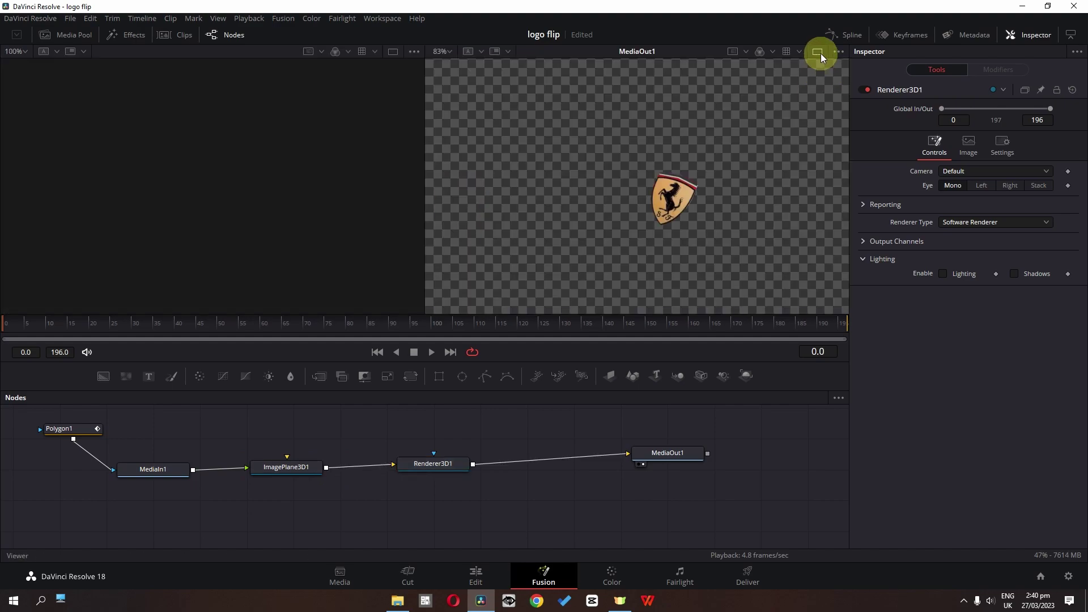
click(289, 476)
key(1)
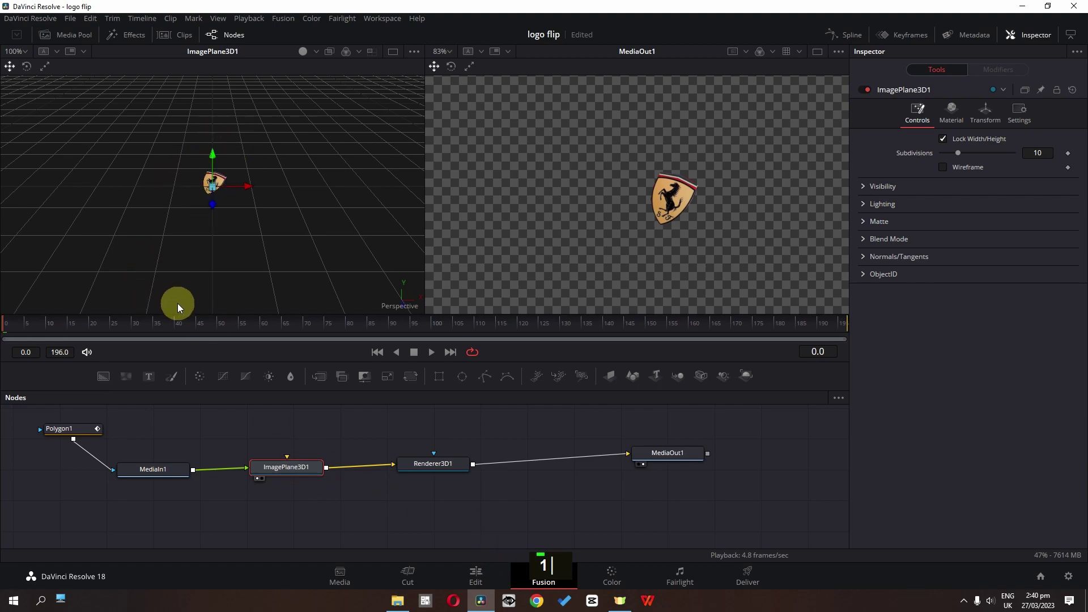
drag(165, 333, 14, 323)
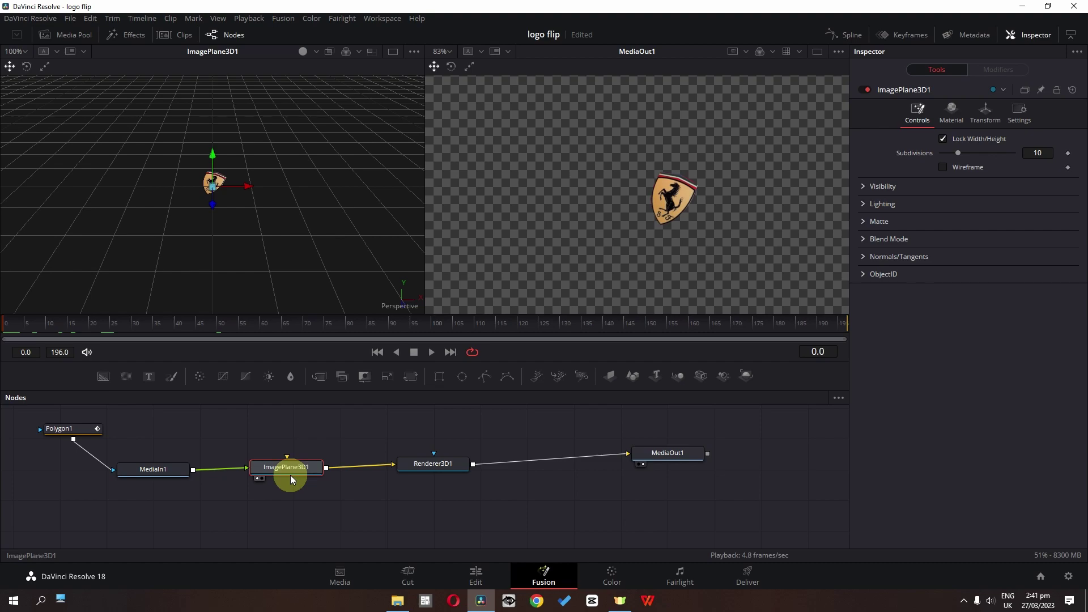
- Test-rotate the image plane on X and Y, then reset its rotation to 0
click(989, 115)
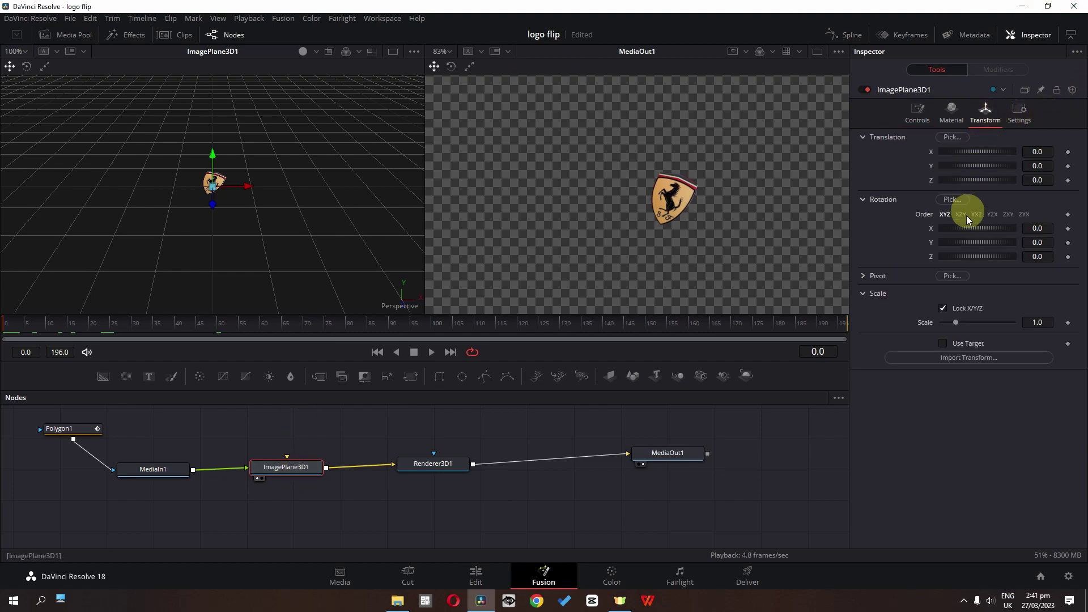
drag(957, 230, 990, 257)
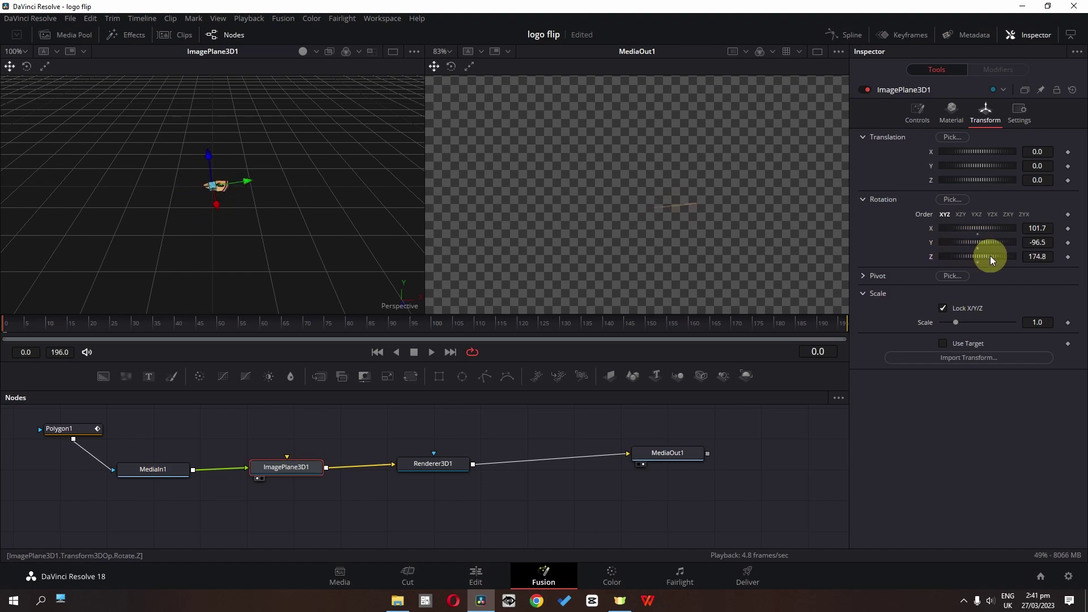
click(1072, 90)
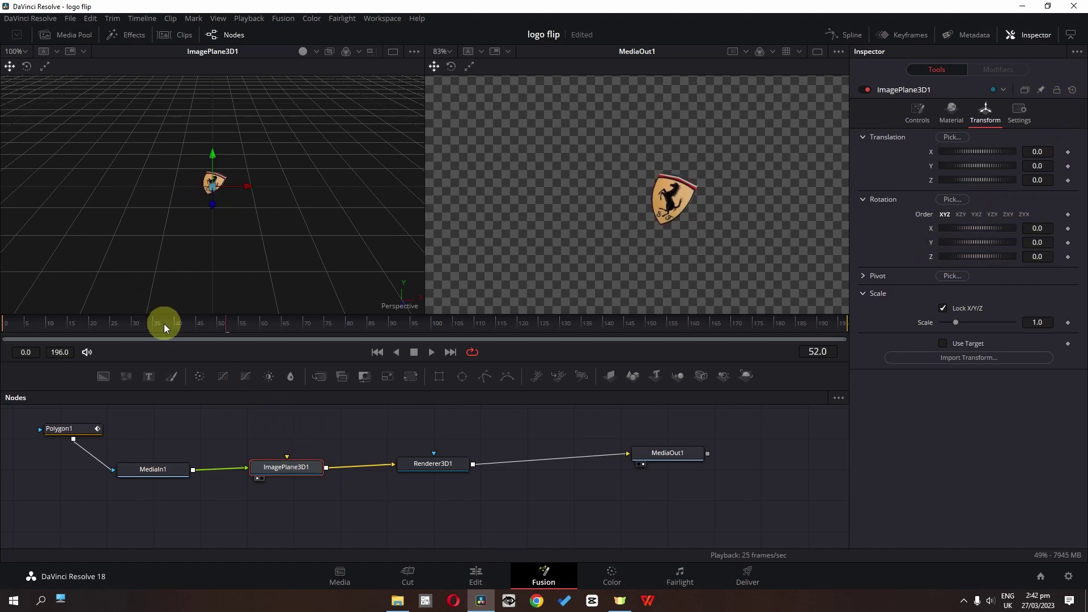
- Keyframe the plane's Y rotation spin from frame 0 to 50 and a counter Z rotation
drag(165, 329, 1, 335)
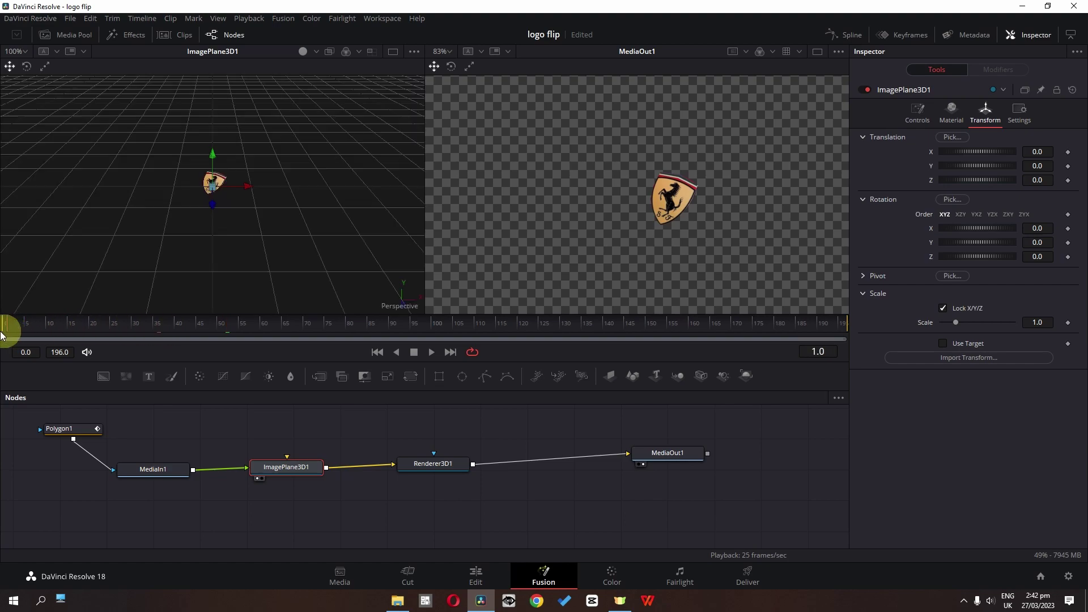
click(1068, 242)
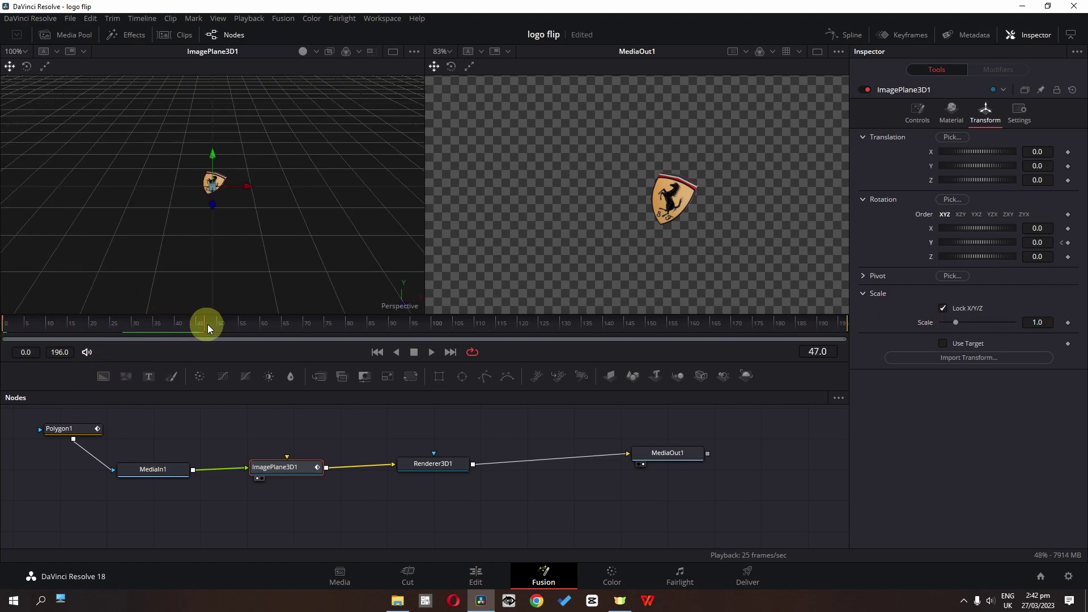
drag(216, 325, 217, 325)
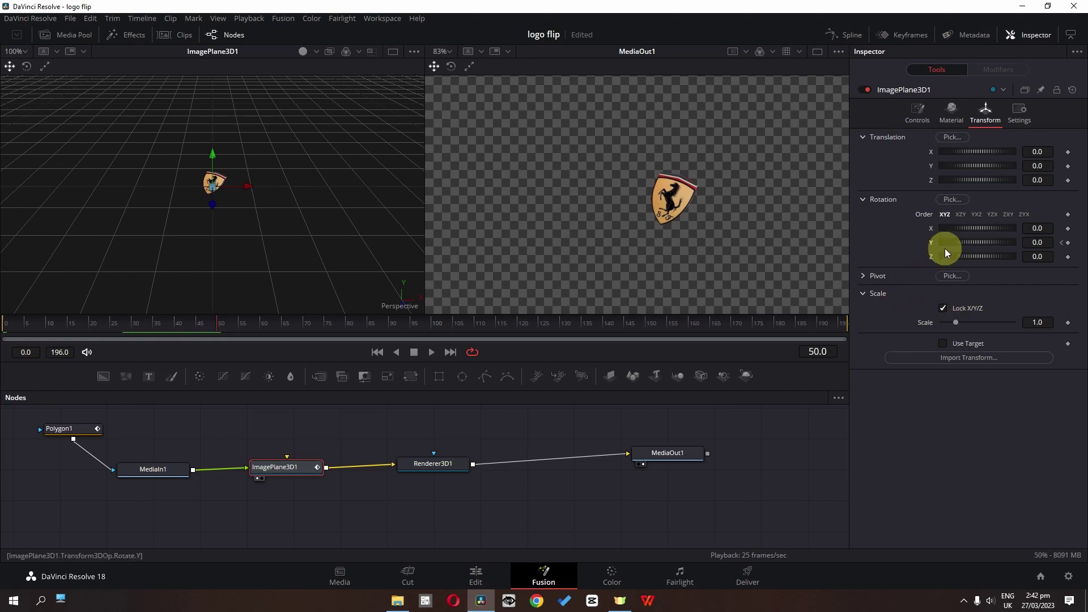
drag(947, 244, 1029, 243)
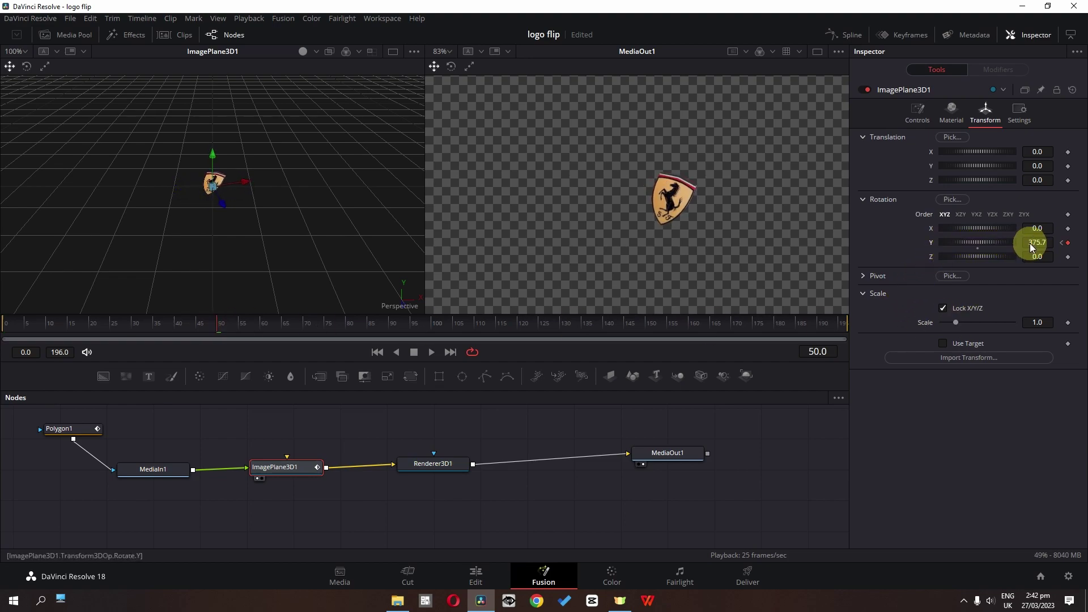
click(1069, 258)
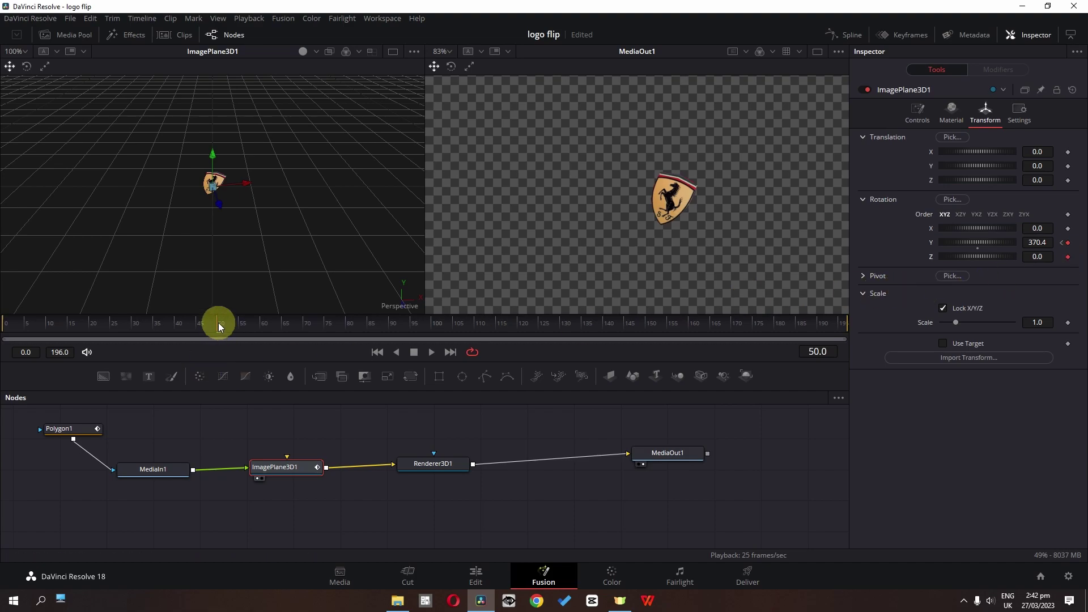
drag(218, 322, 3, 330)
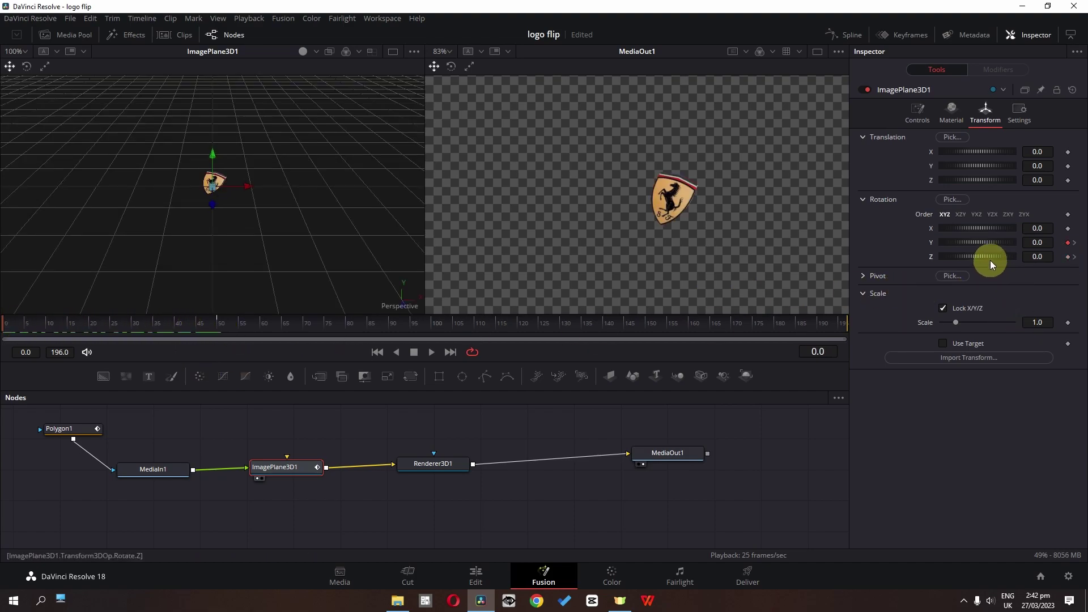
drag(991, 260, 913, 260)
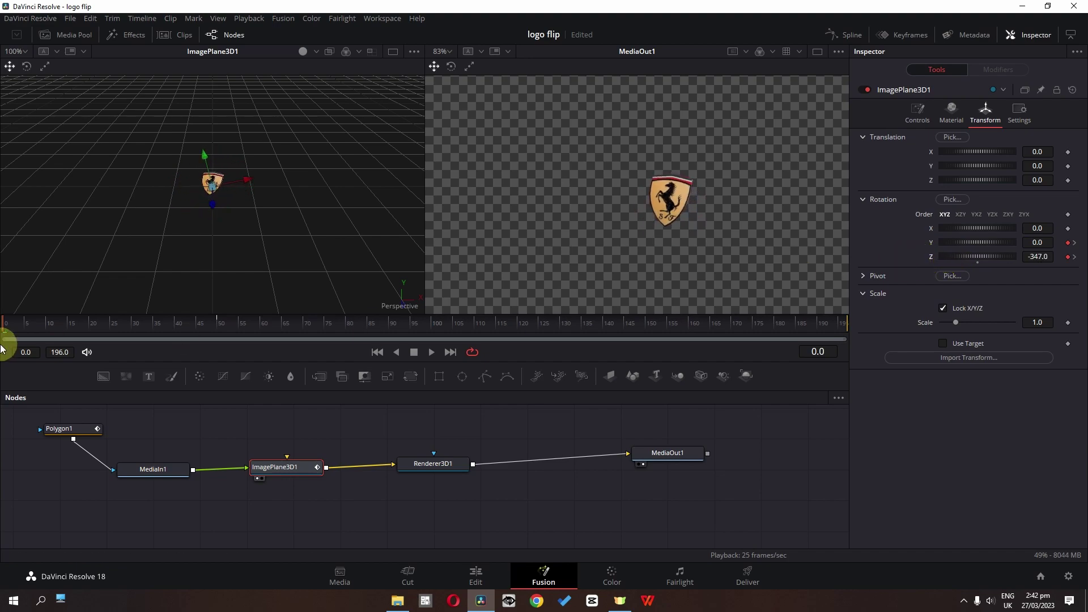
- Play and stop the flip animation, then select the Renderer3D1 node
key(space)
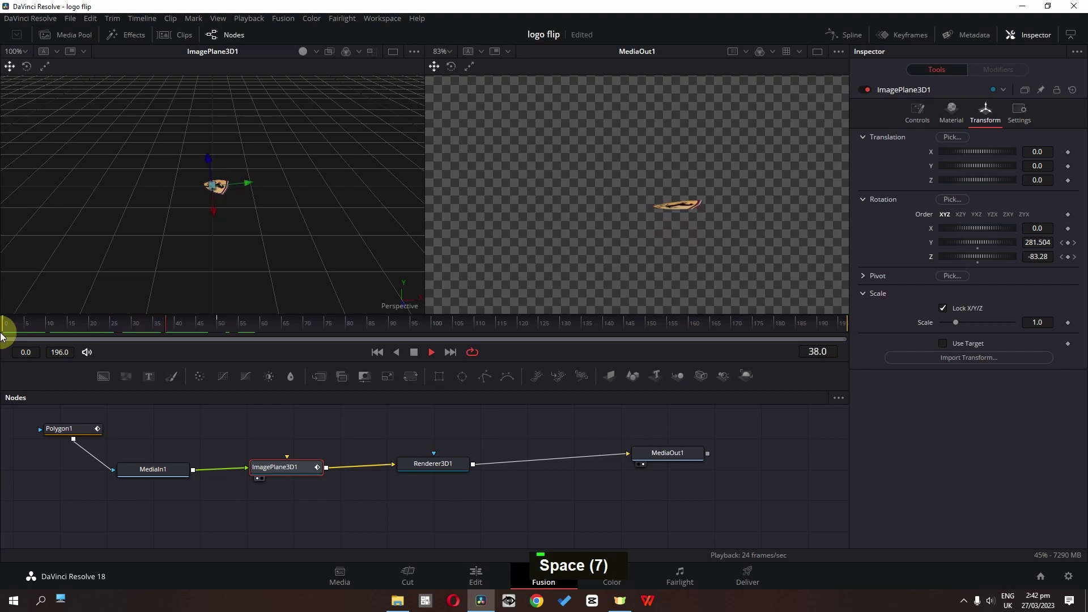
key(space)
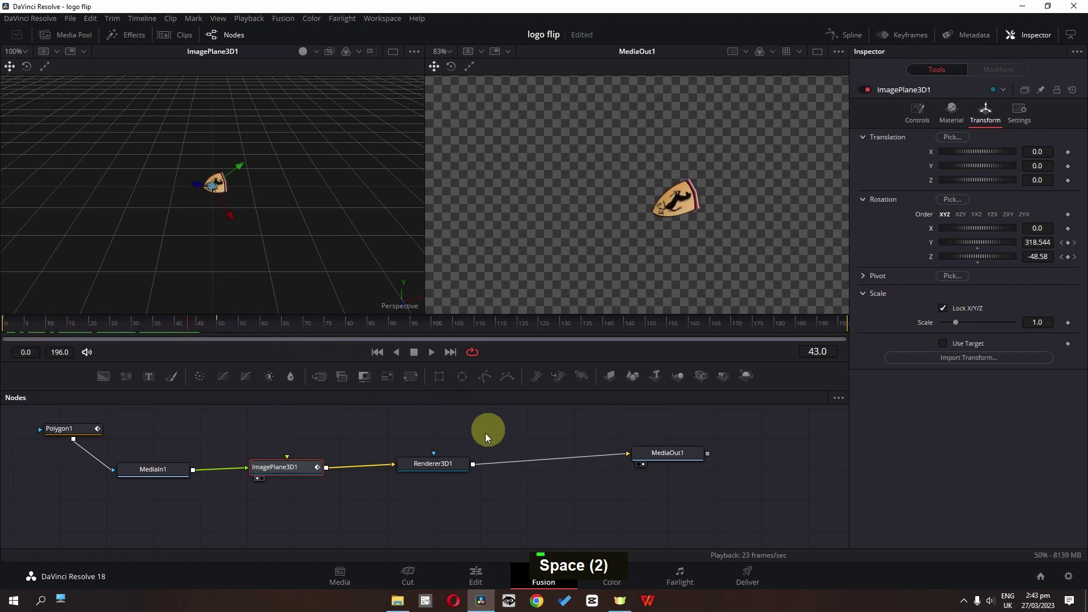
click(435, 464)
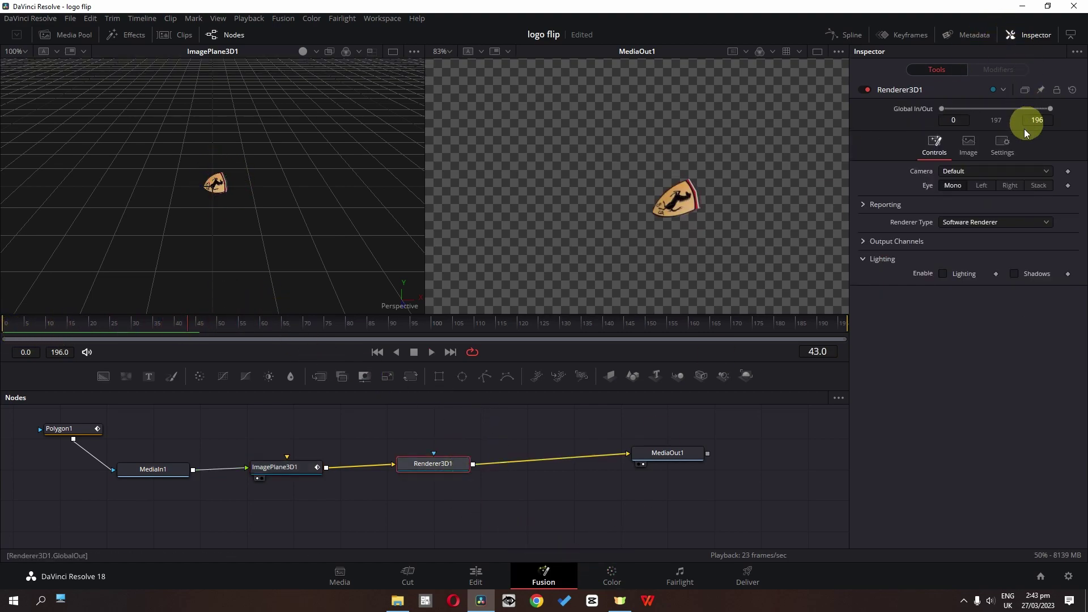
- Enable Renderer3D1 motion blur, compared on/off at frame 35, with Quality 7 and Shutter Angle 238.1
click(1002, 144)
click(943, 219)
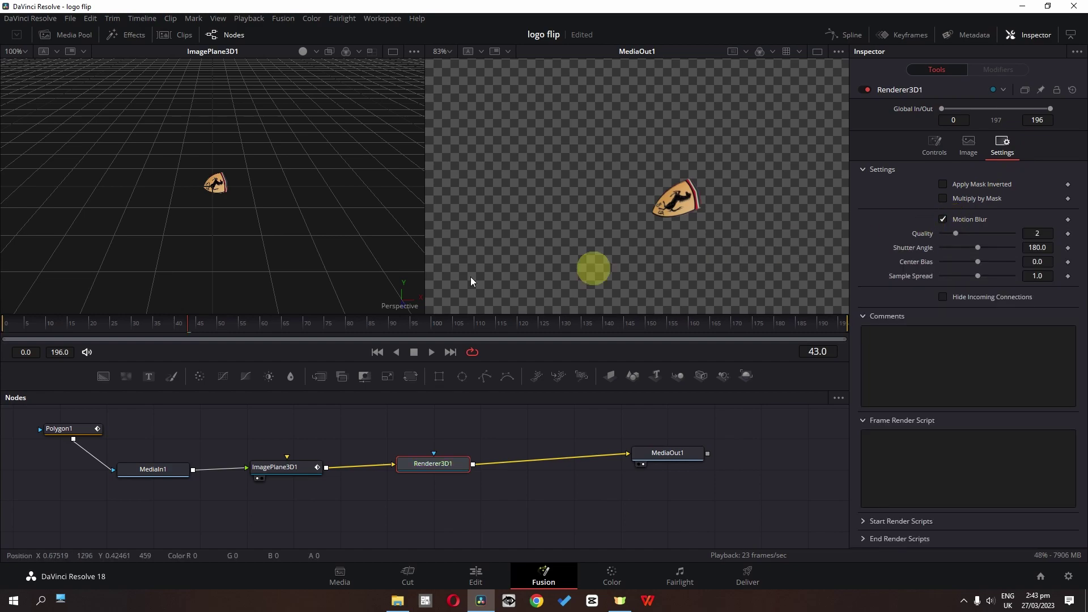
drag(185, 320, 149, 325)
click(943, 219)
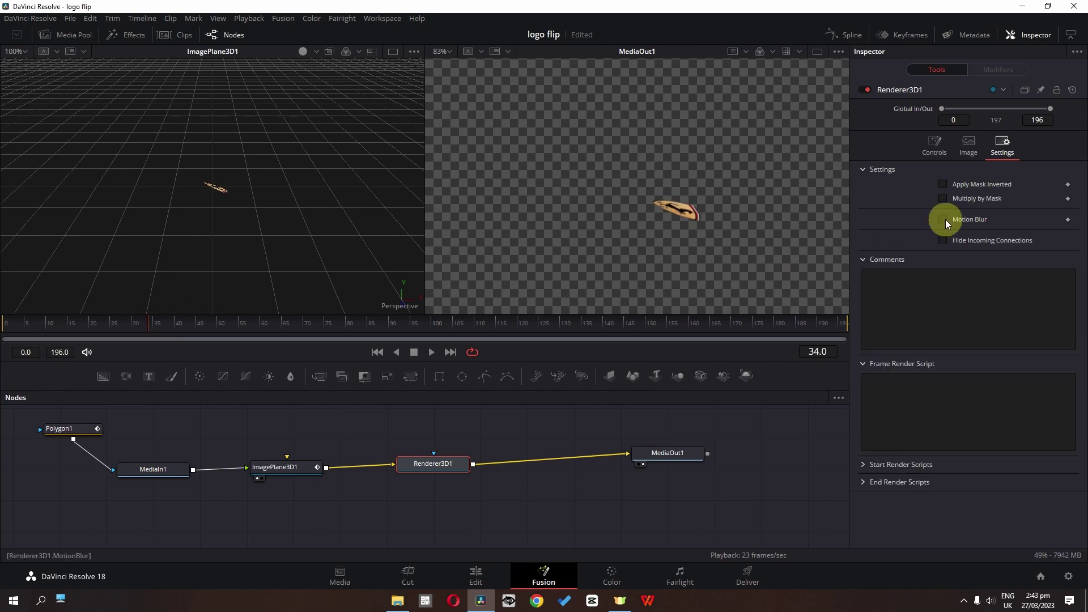
ctrl+scroll(684, 218, up, 8)
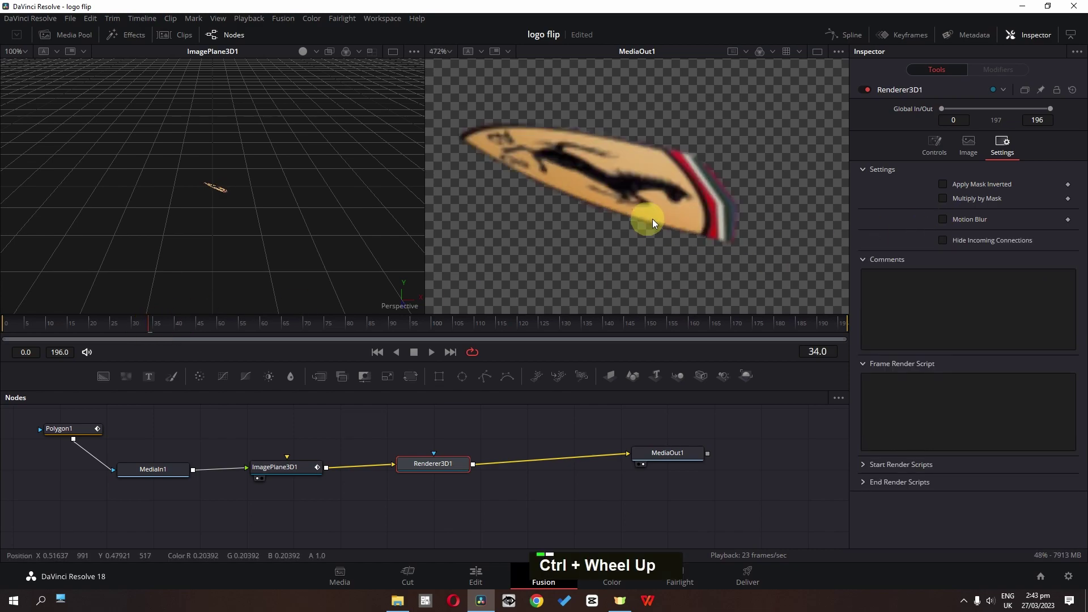
click(943, 220)
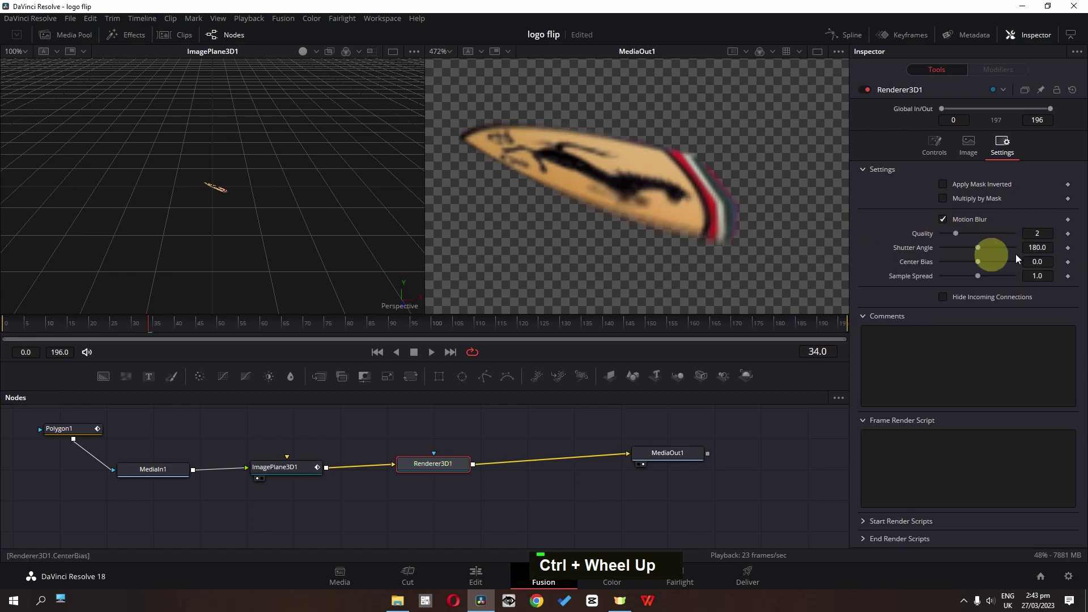
drag(979, 247, 988, 250)
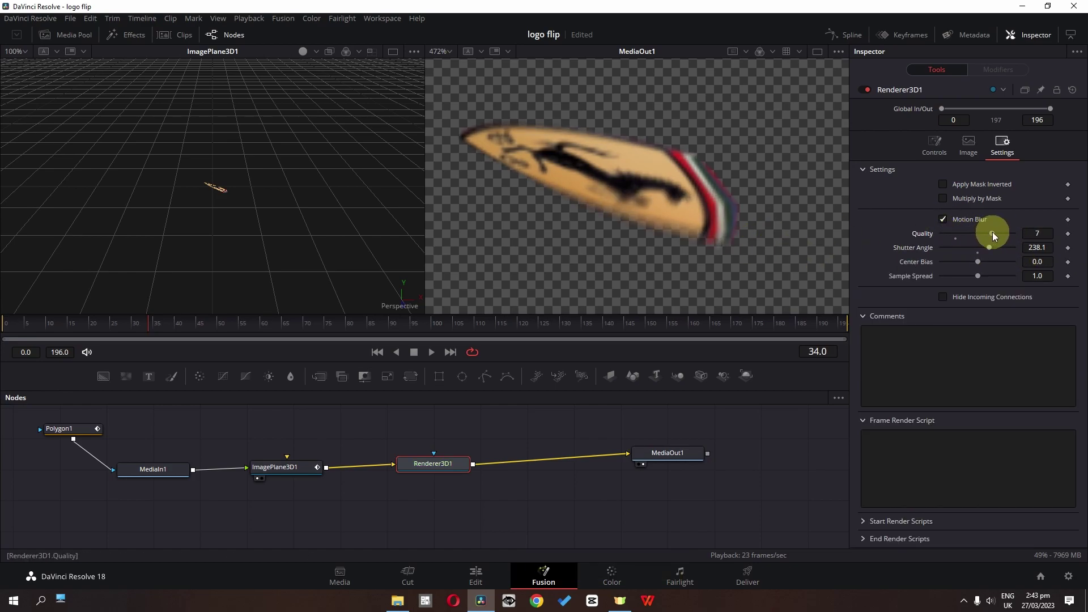
key(space)
key(space)
- On the Edit page, zoom the Freeze clip to about 3.16, tilt it over the badge, and keyframe
double_click(501, 570)
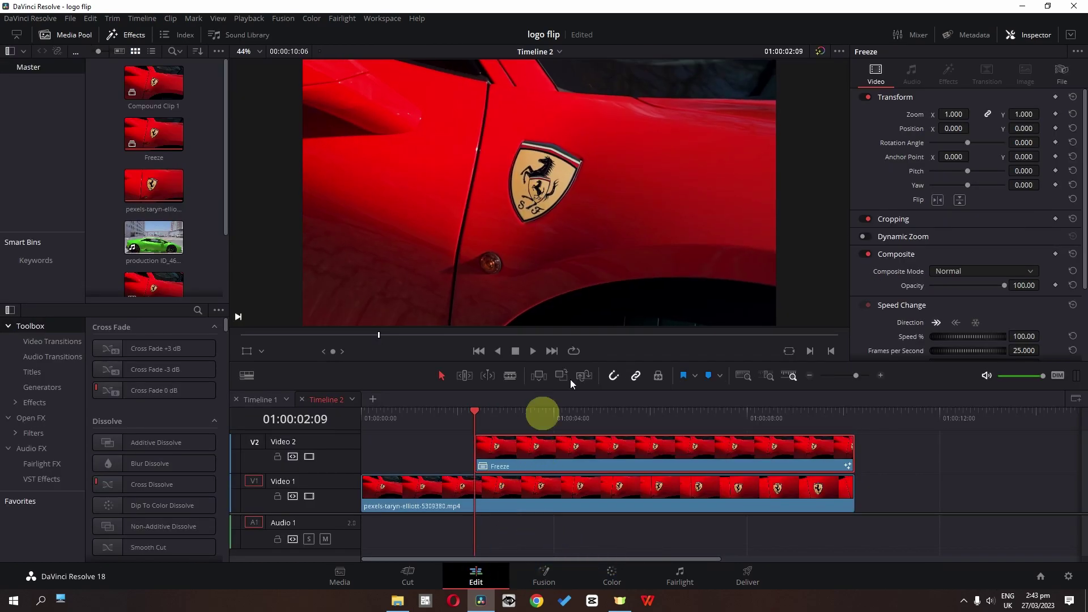
click(248, 350)
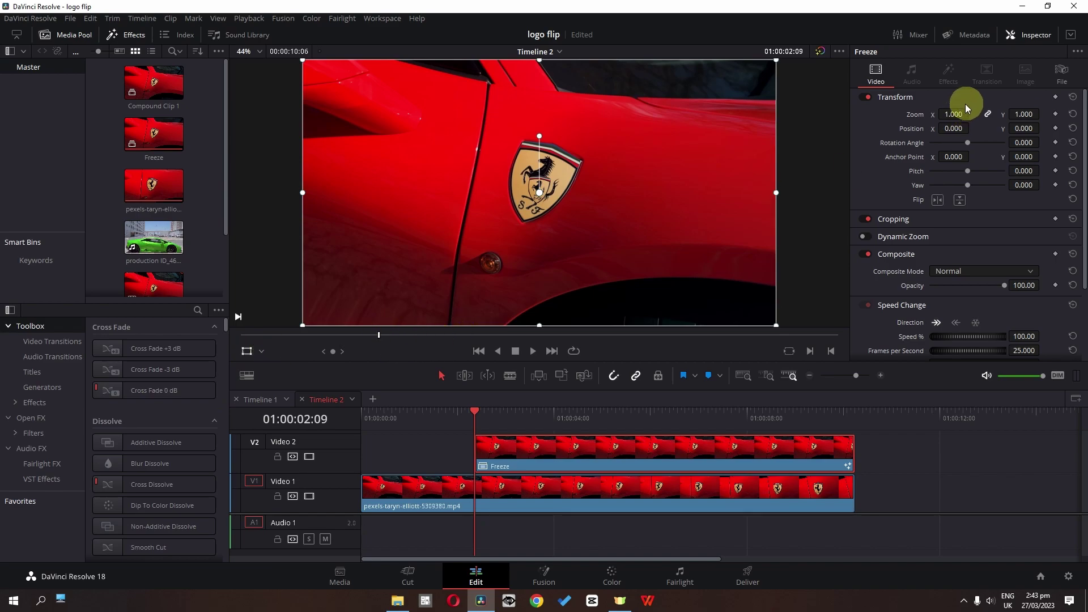
drag(954, 114, 943, 148)
drag(565, 288, 564, 286)
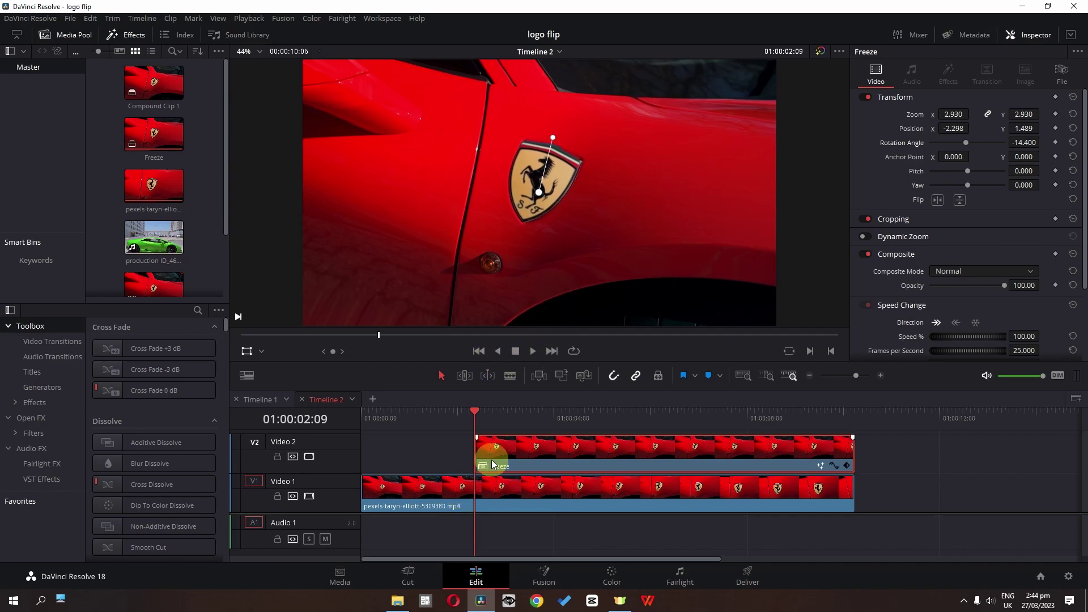
click(1056, 115)
- Keyframe more zoom at 01:00:03:07, less at 01:00:04:09, rotation 6.2, positioned onto the door badge
double_click(489, 422)
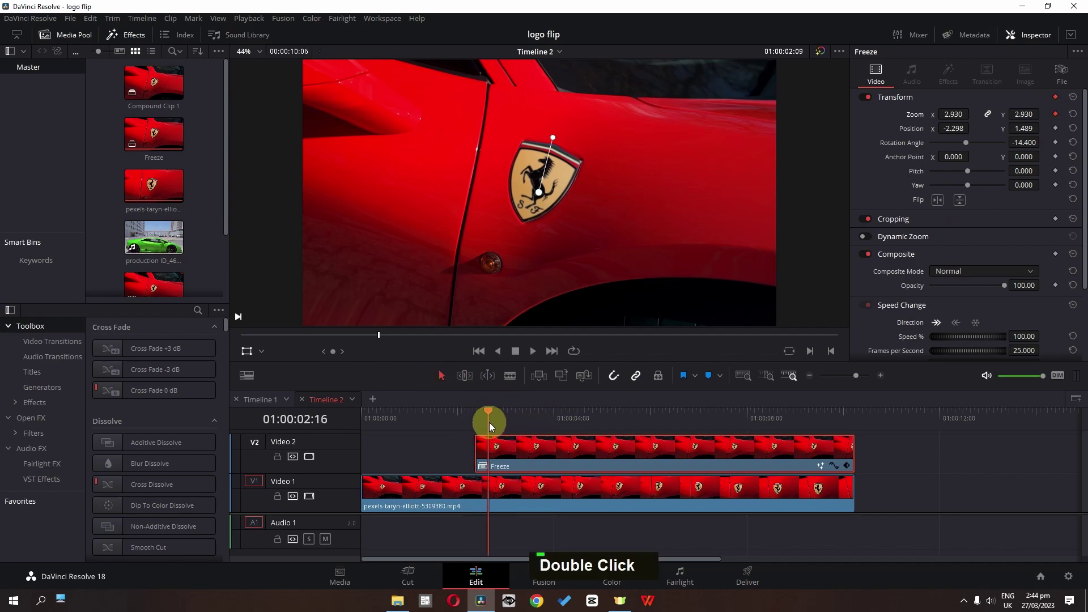
drag(489, 423, 519, 423)
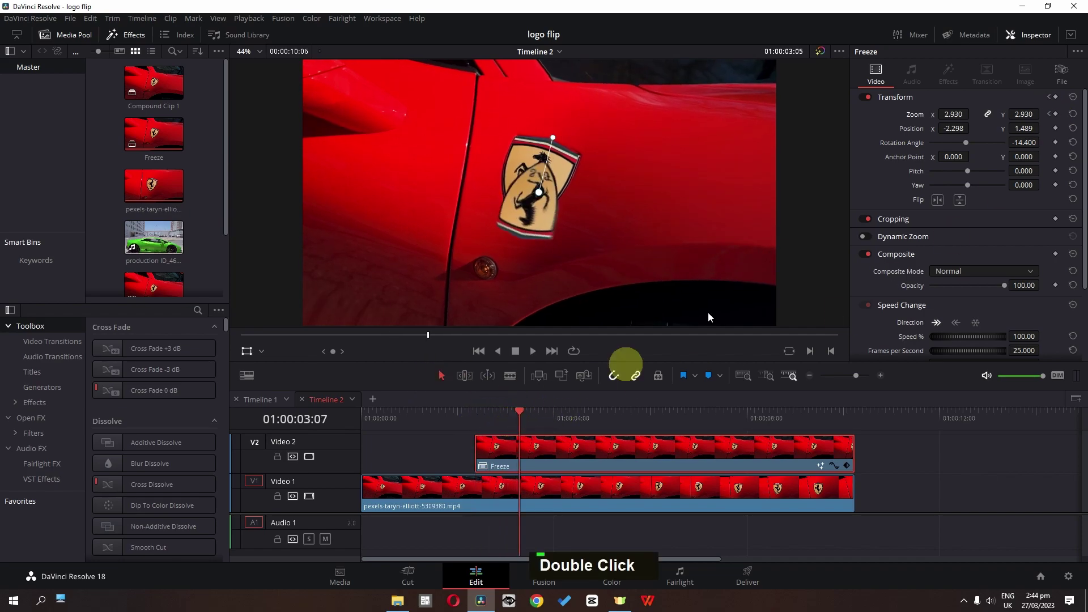
drag(952, 114, 724, 311)
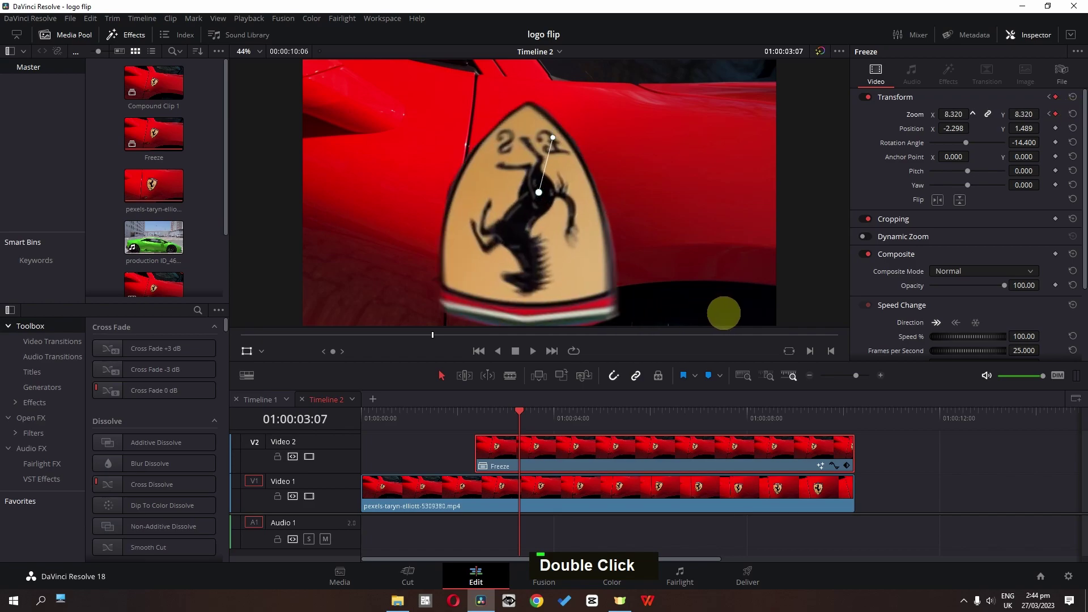
drag(522, 420, 571, 428)
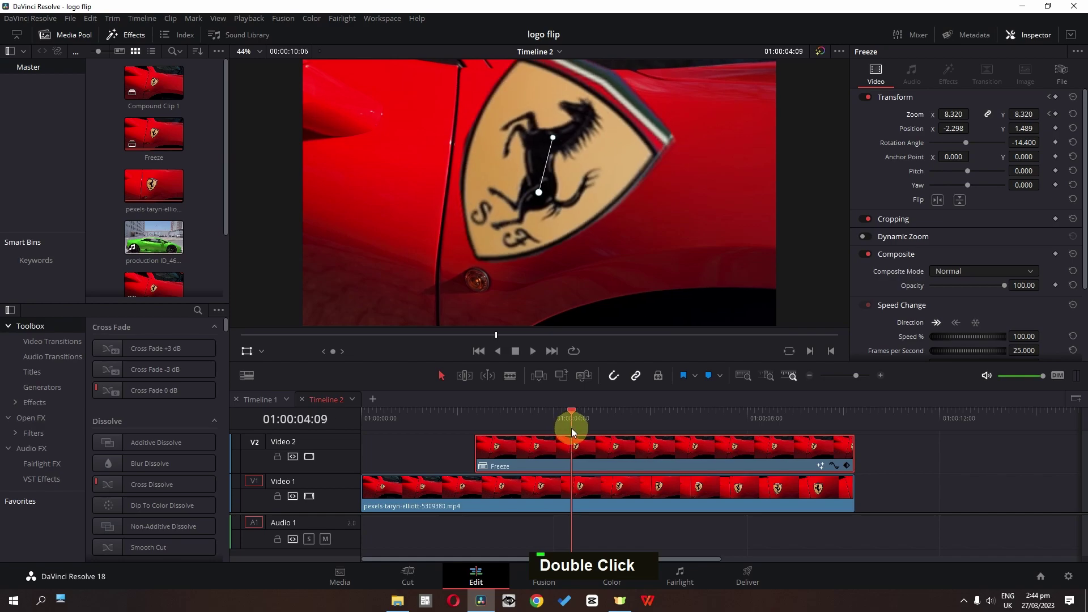
drag(955, 114, 697, 138)
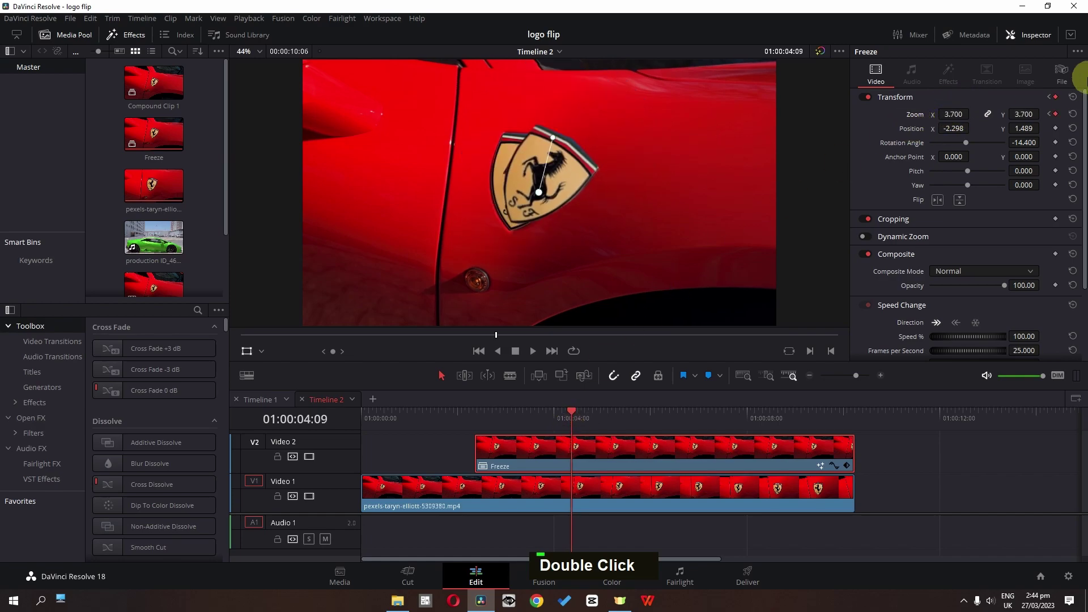
click(1056, 129)
drag(555, 207, 550, 207)
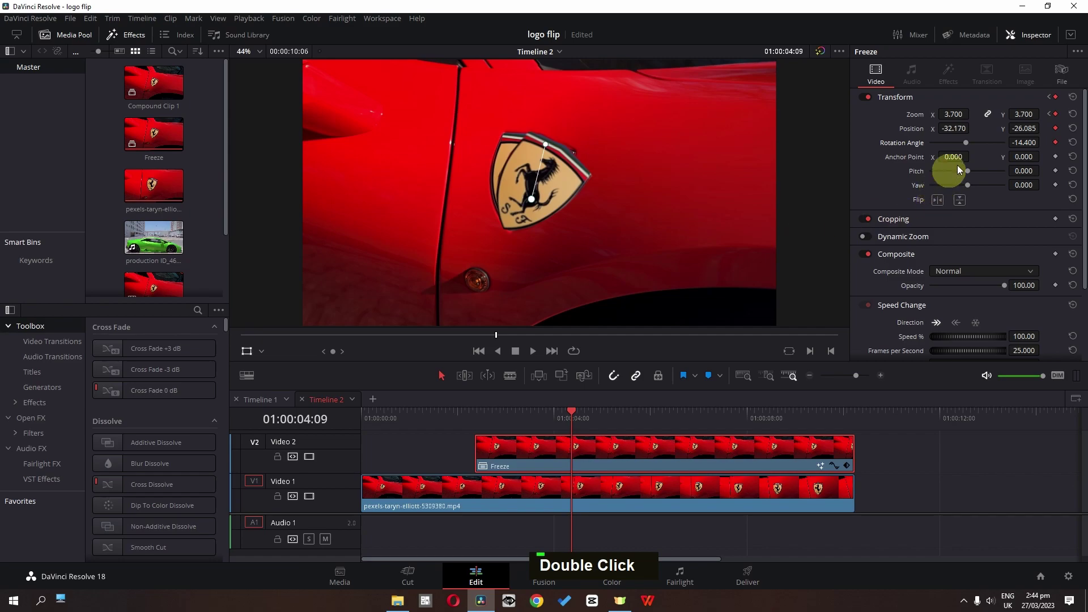
drag(1003, 144, 1074, 141)
drag(555, 307, 606, 309)
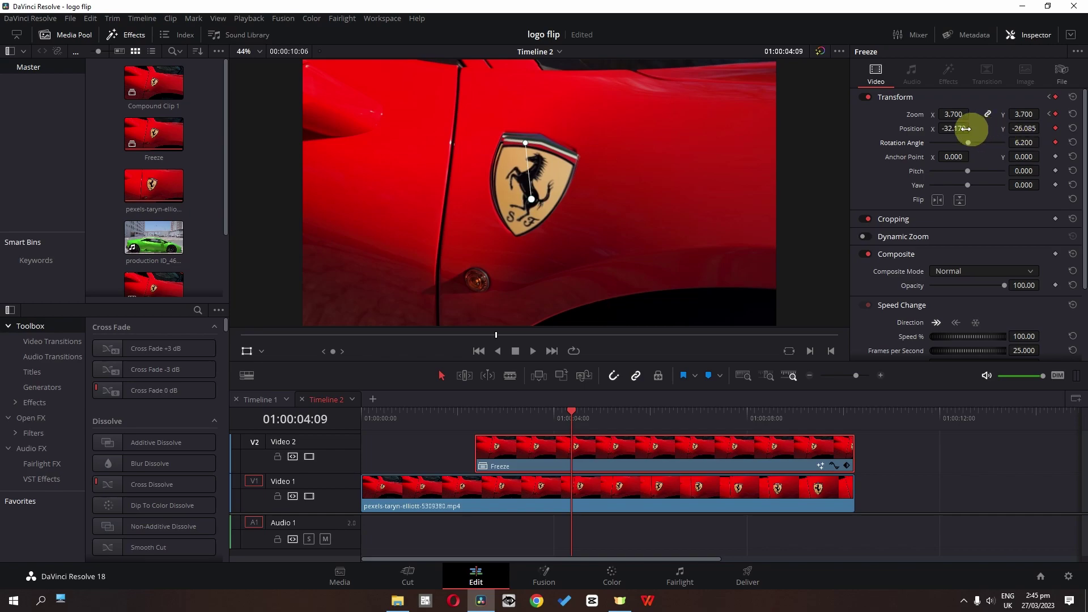
drag(666, 226, 662, 223)
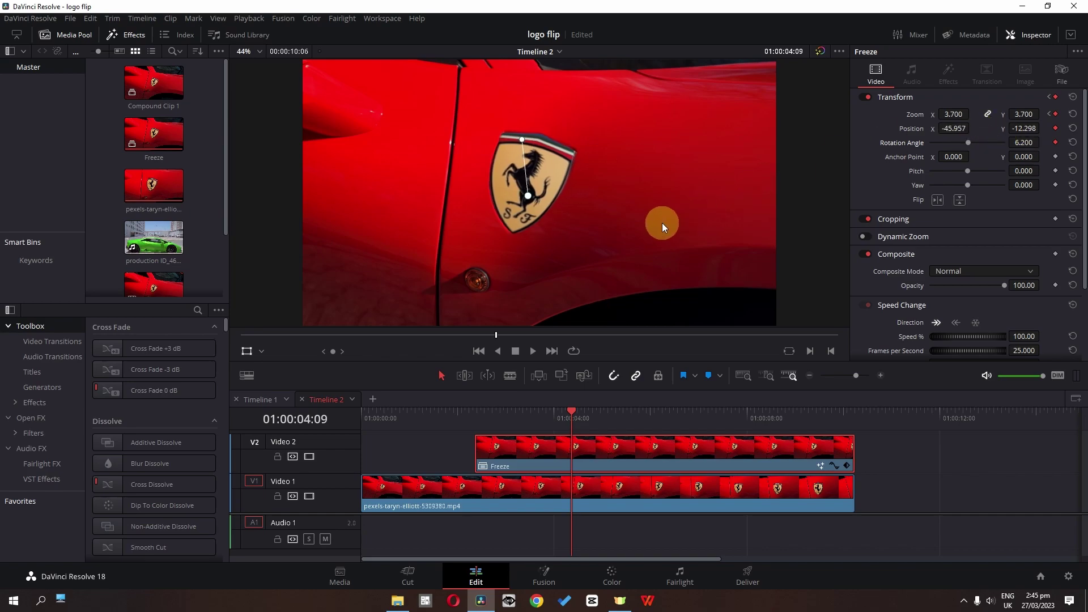
- At the clip start, set rotation to -12.7 and reposition the badge, then check the ending
drag(569, 411, 482, 413)
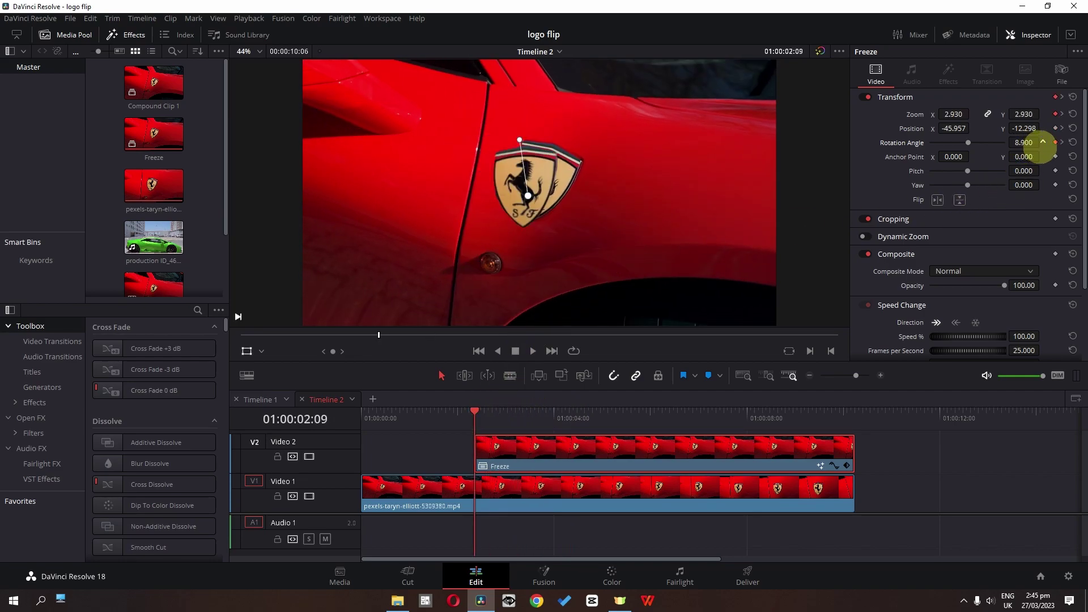
drag(1042, 142, 1018, 148)
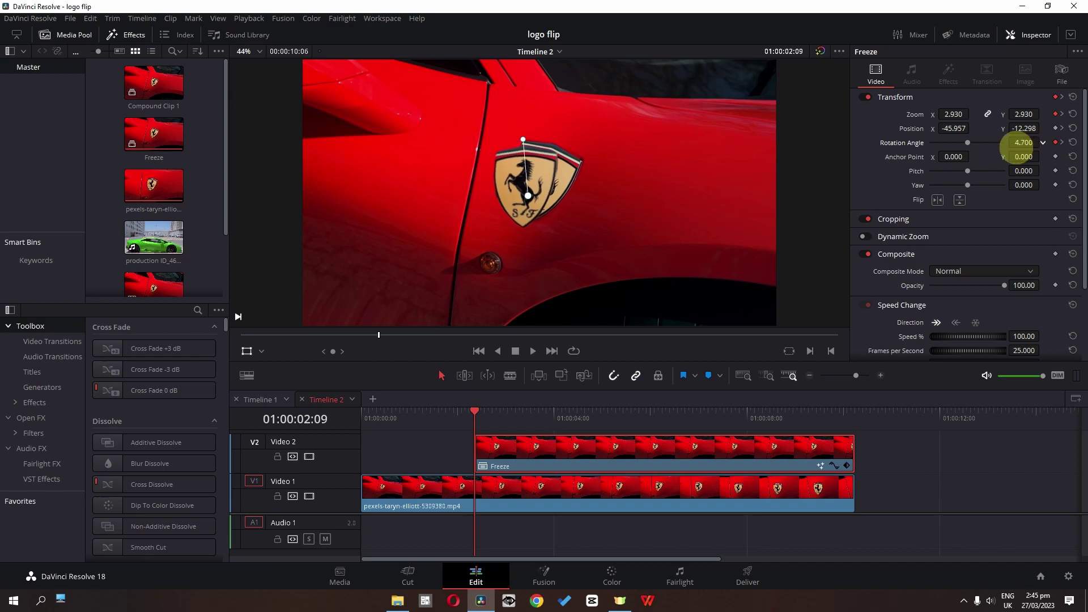
drag(1019, 148, 1002, 148)
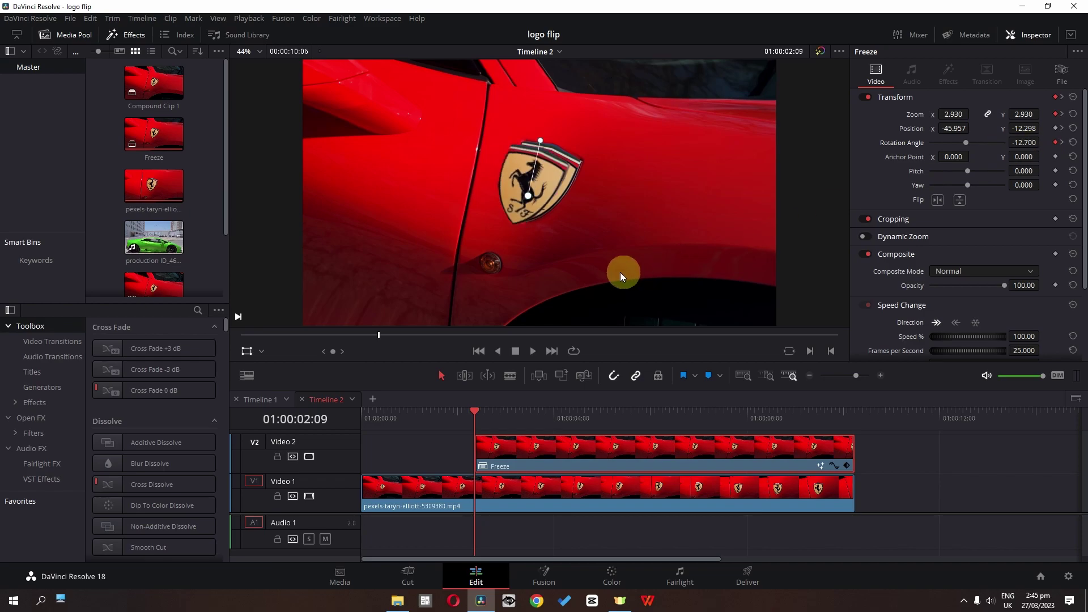
drag(619, 273, 626, 271)
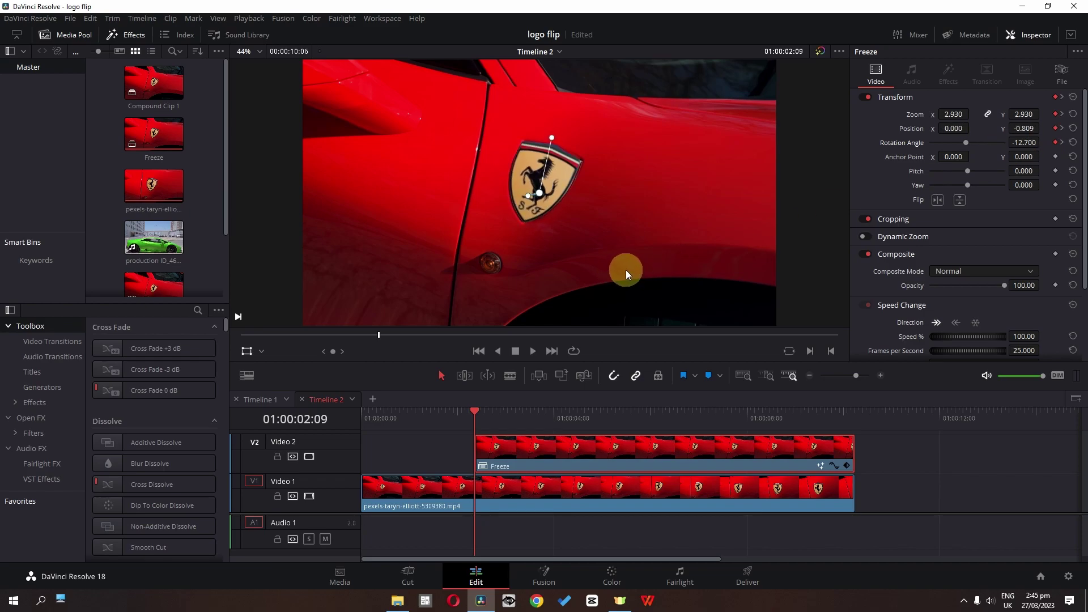
drag(580, 417, 570, 417)
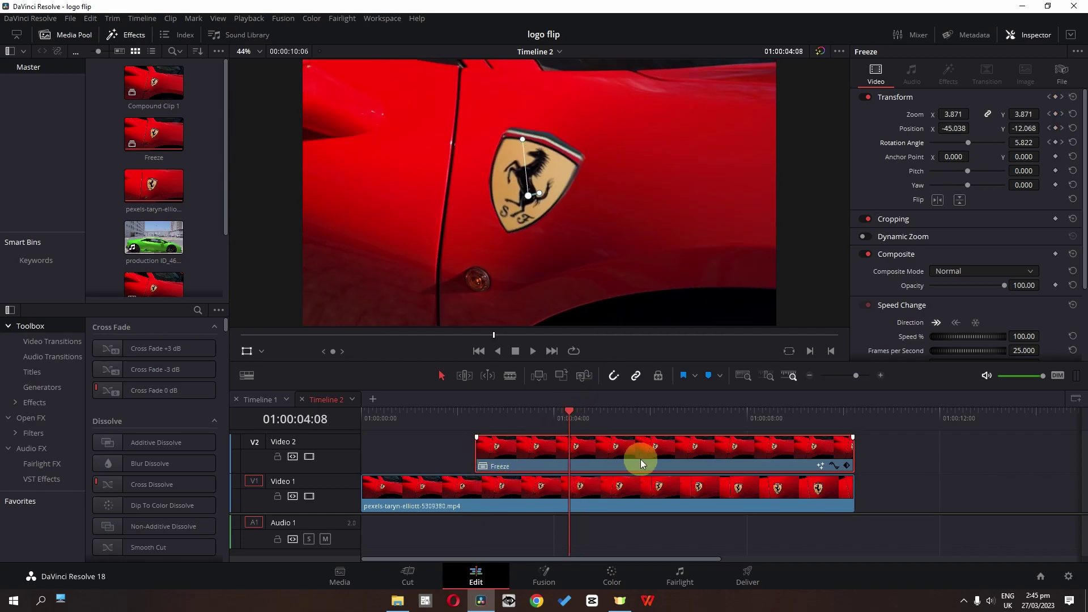
- Trim Freeze to end at 01:00:04:10, blade V1 at both Freeze edges, and disable Video 2
click(573, 420)
drag(854, 458, 573, 458)
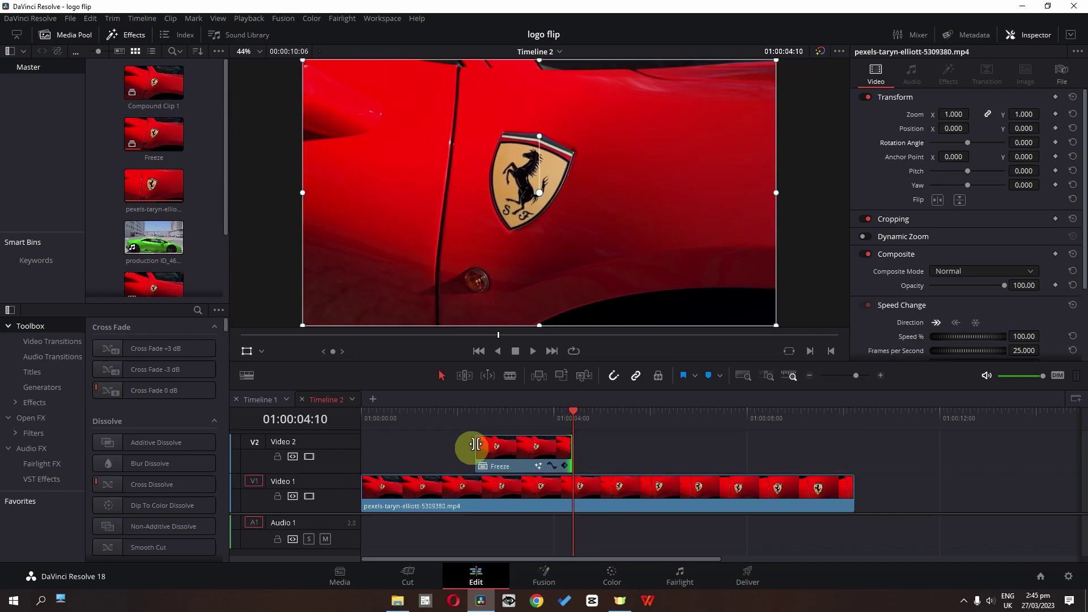
click(485, 496)
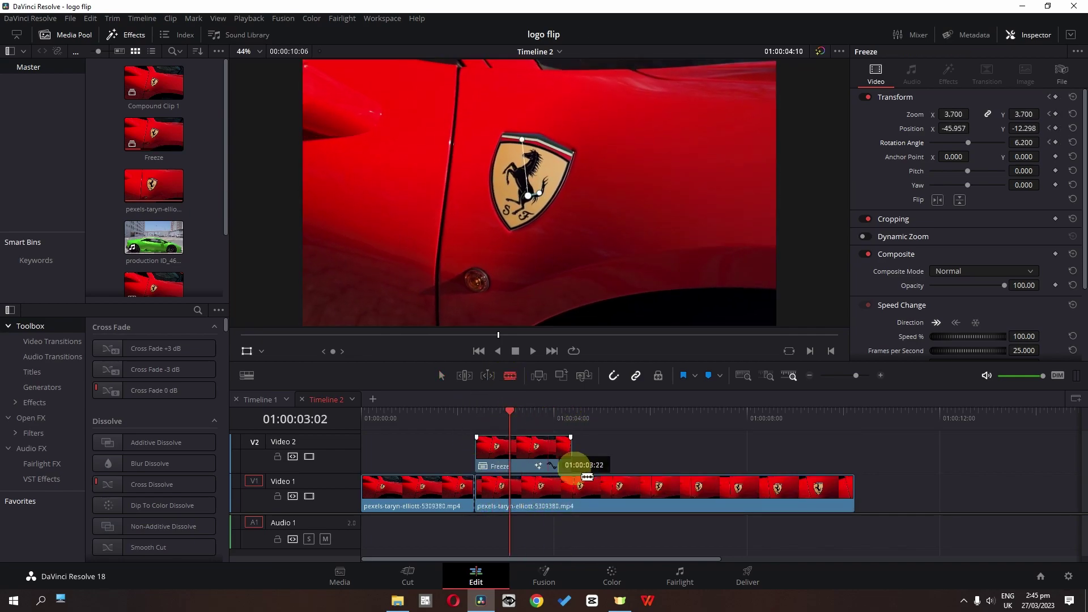
click(577, 488)
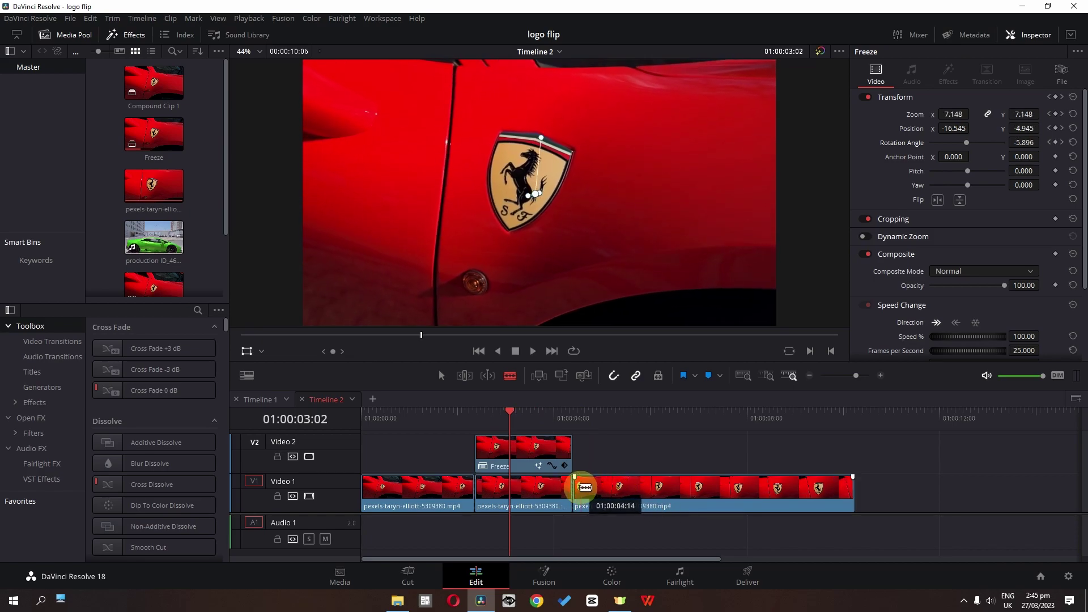
click(443, 377)
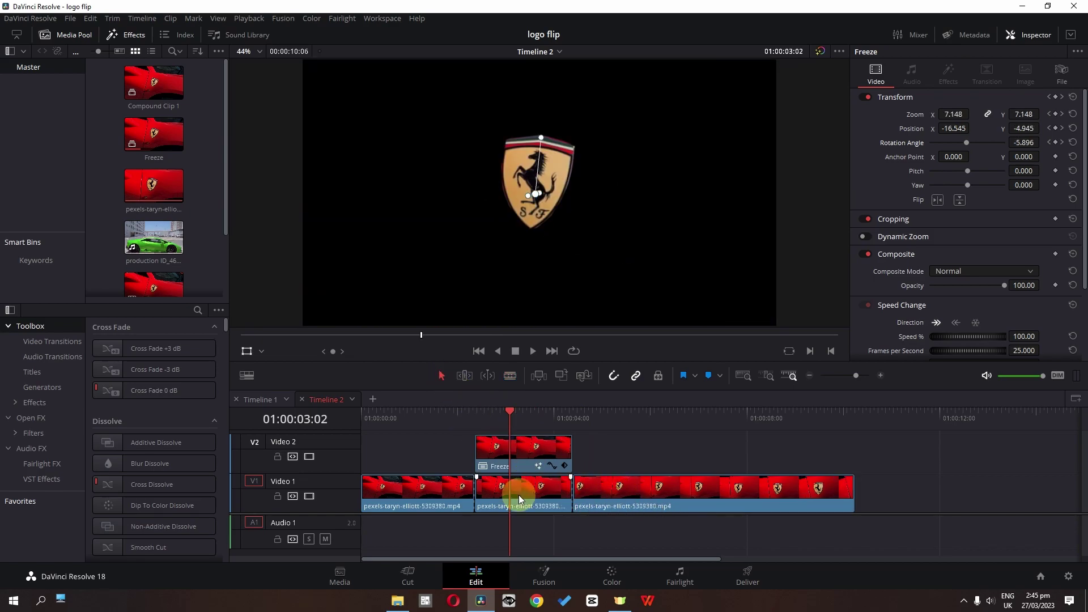
click(526, 504)
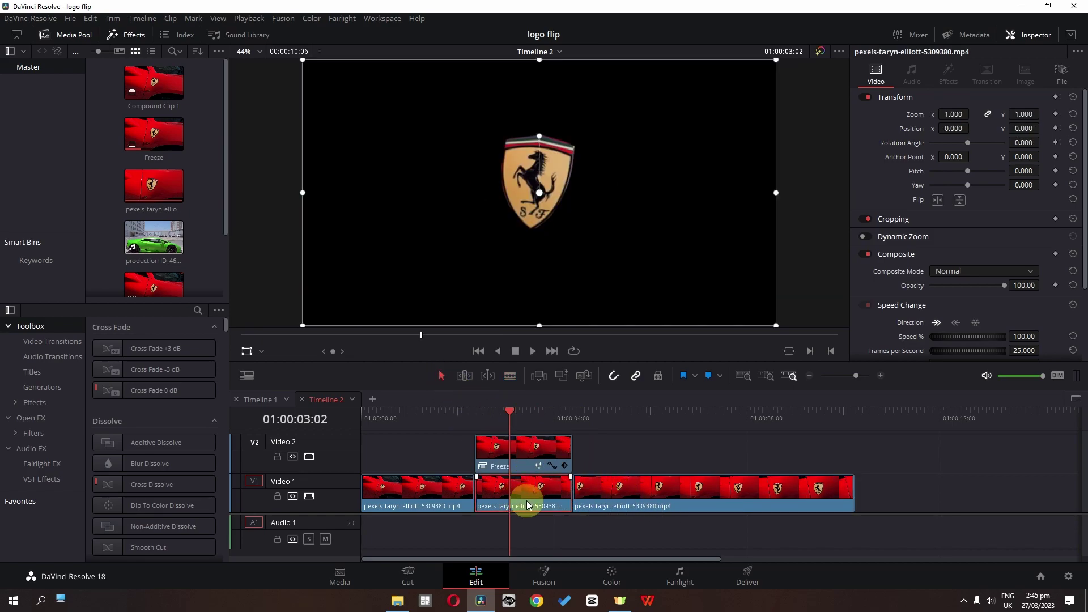
click(309, 456)
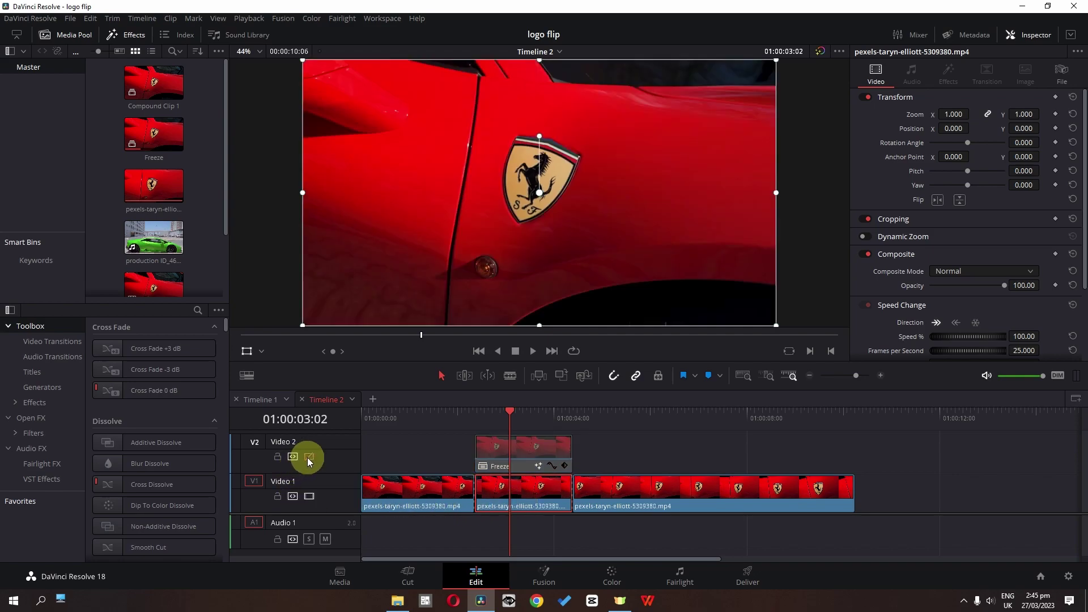
- On the Color page, add a layer node beside node 01
click(613, 574)
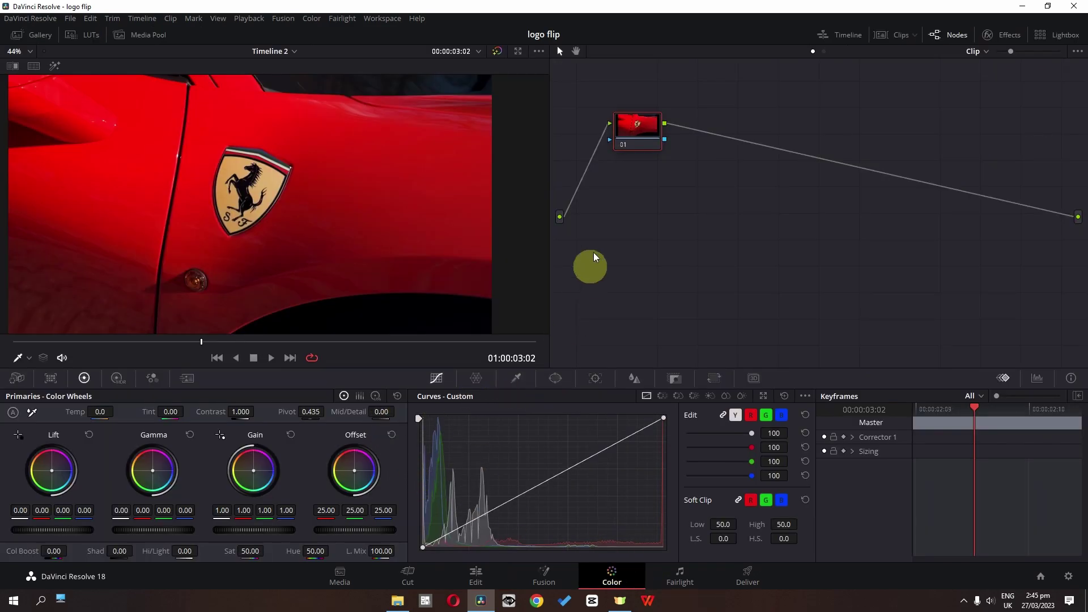
right_click(631, 131)
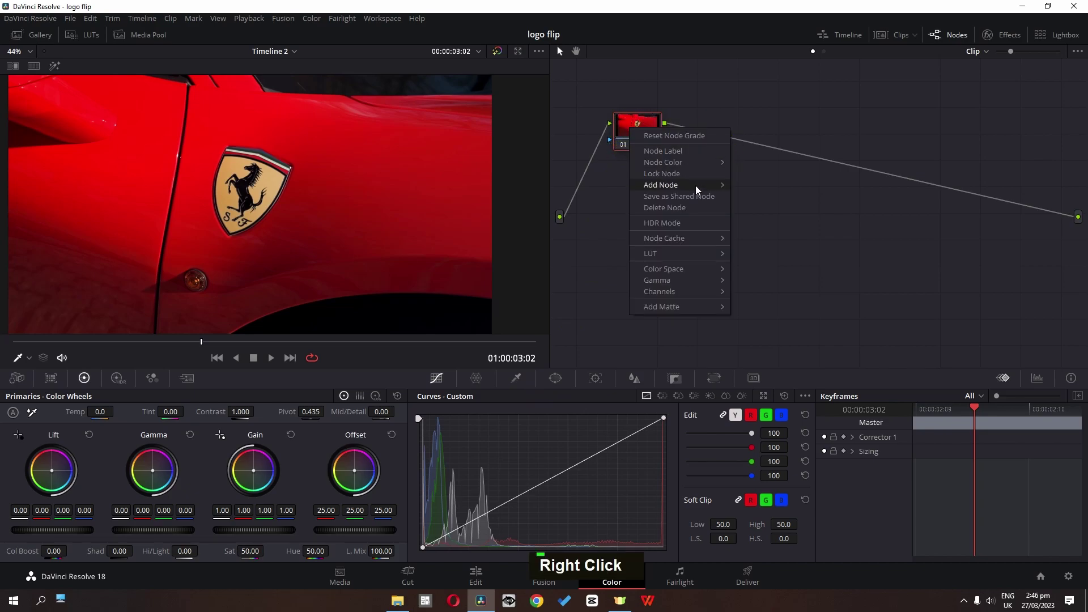
click(775, 220)
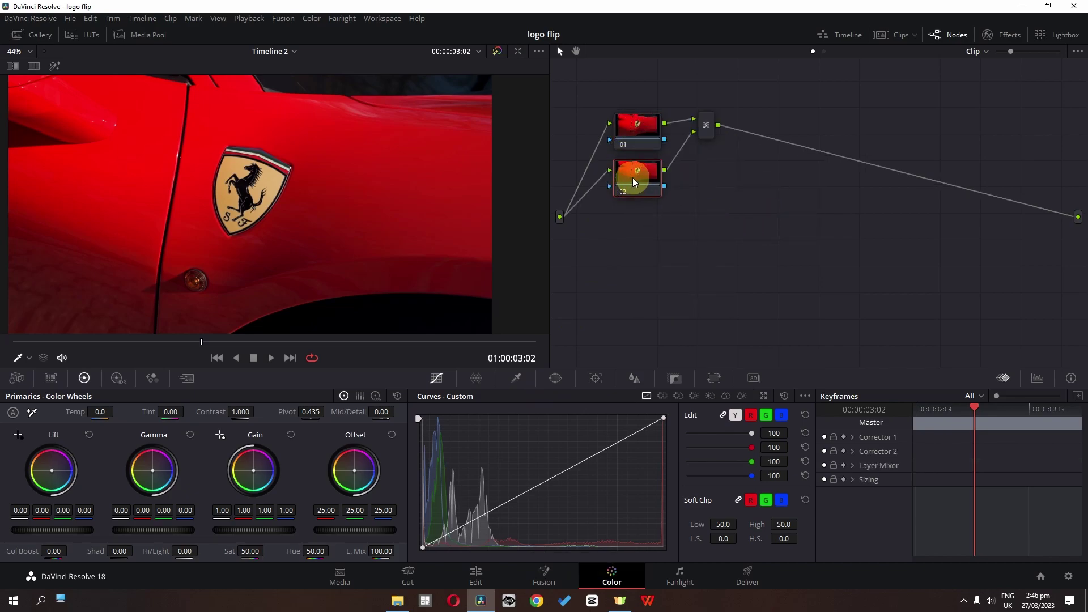
- Draw a Circle window over the Ferrari badge, shrink it to fit, and soften its edge
click(555, 378)
click(434, 471)
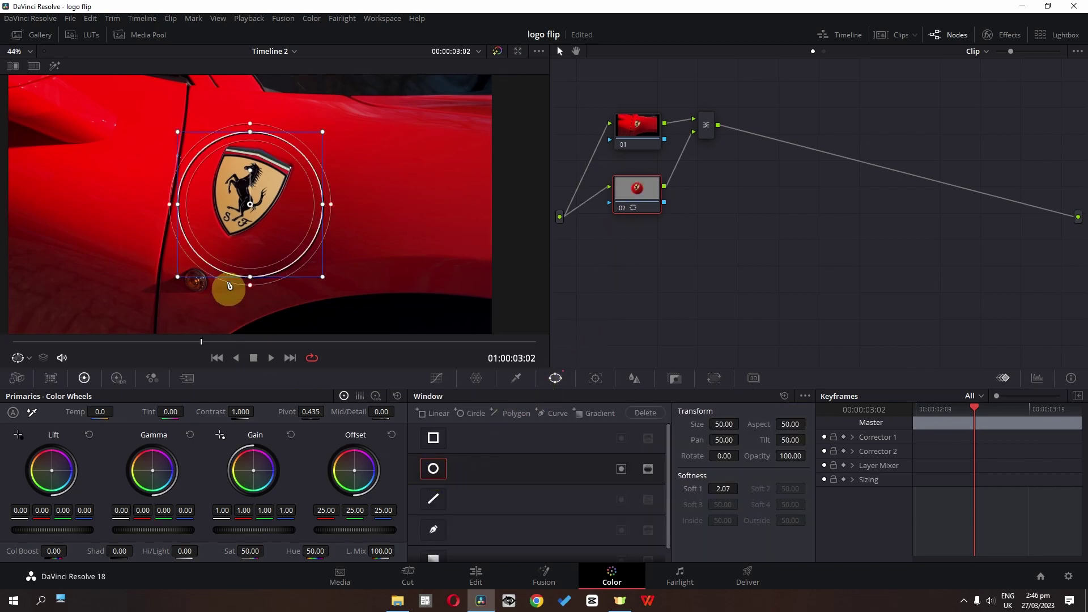
drag(258, 245, 275, 219)
click(643, 248)
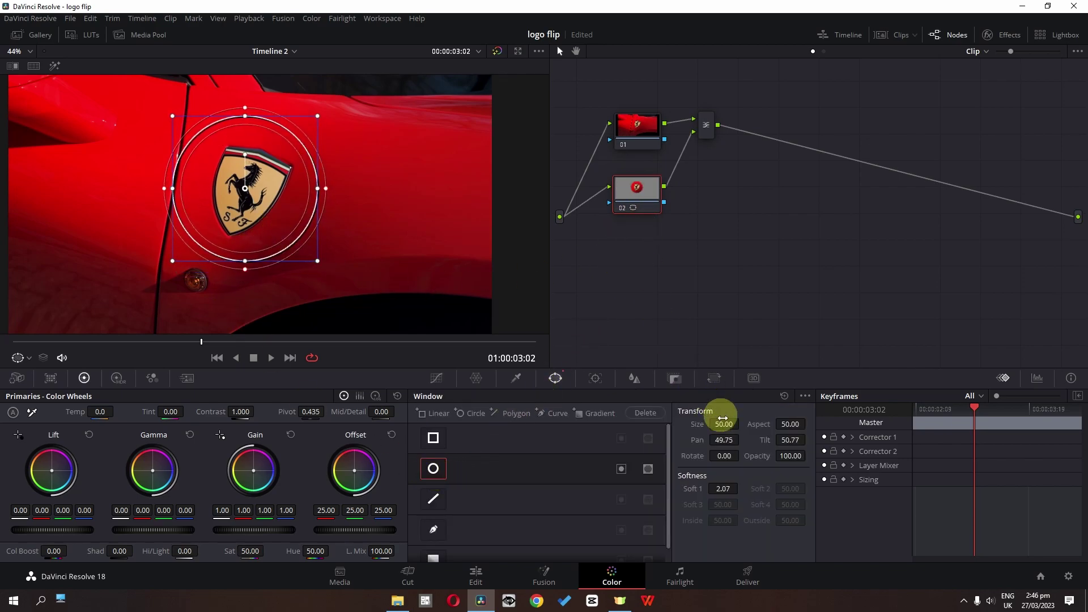
mouse_move(724, 424)
mouse_down()
mouse_move(663, 423)
mouse_move(725, 424)
mouse_up()
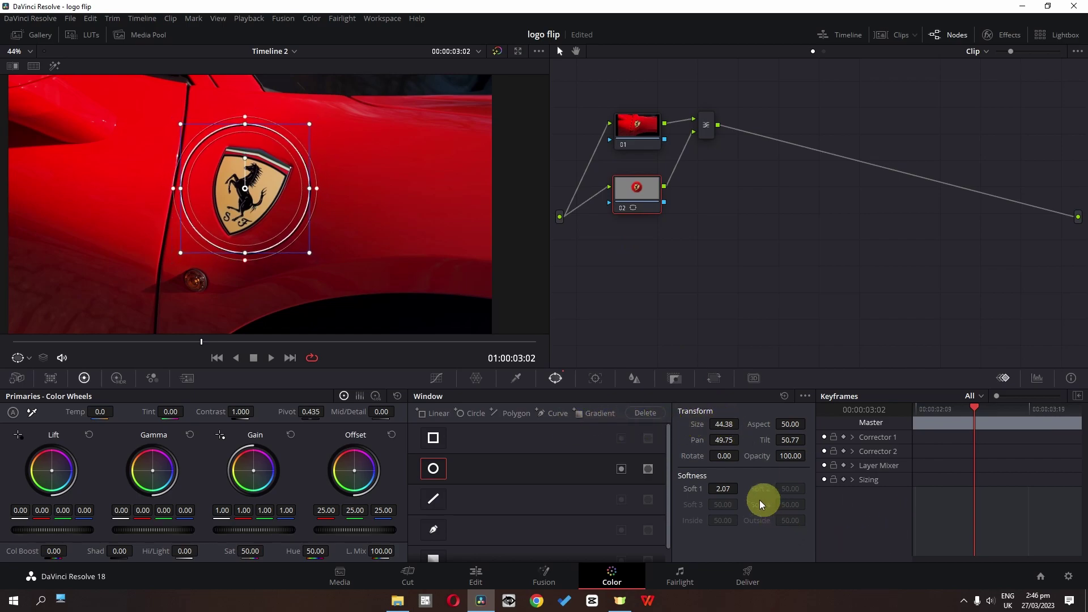
drag(723, 491, 756, 491)
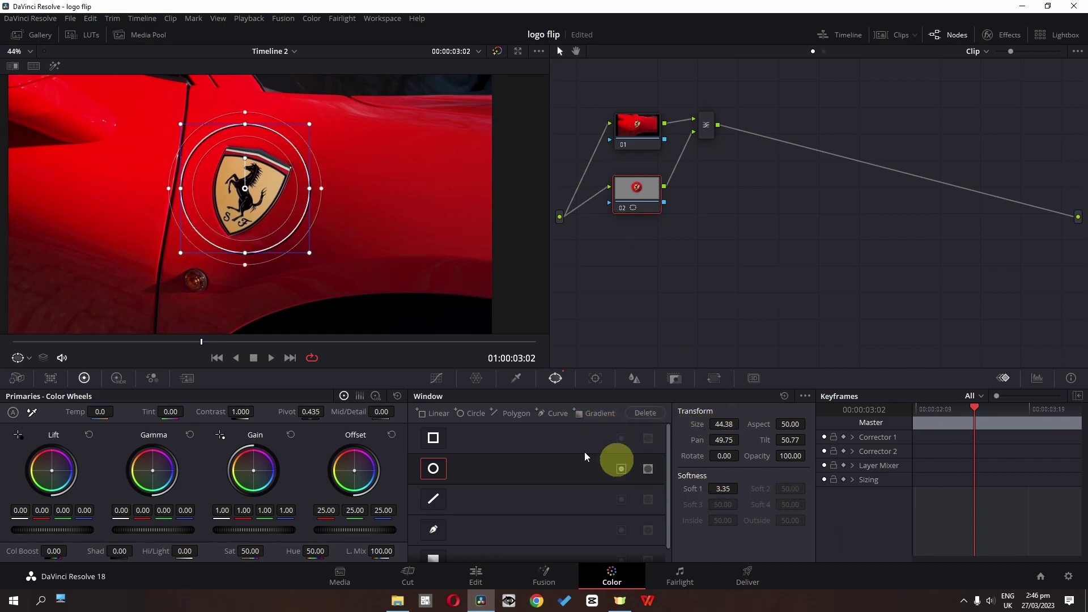
- Track the circle window forward and backward across the whole clip
click(595, 378)
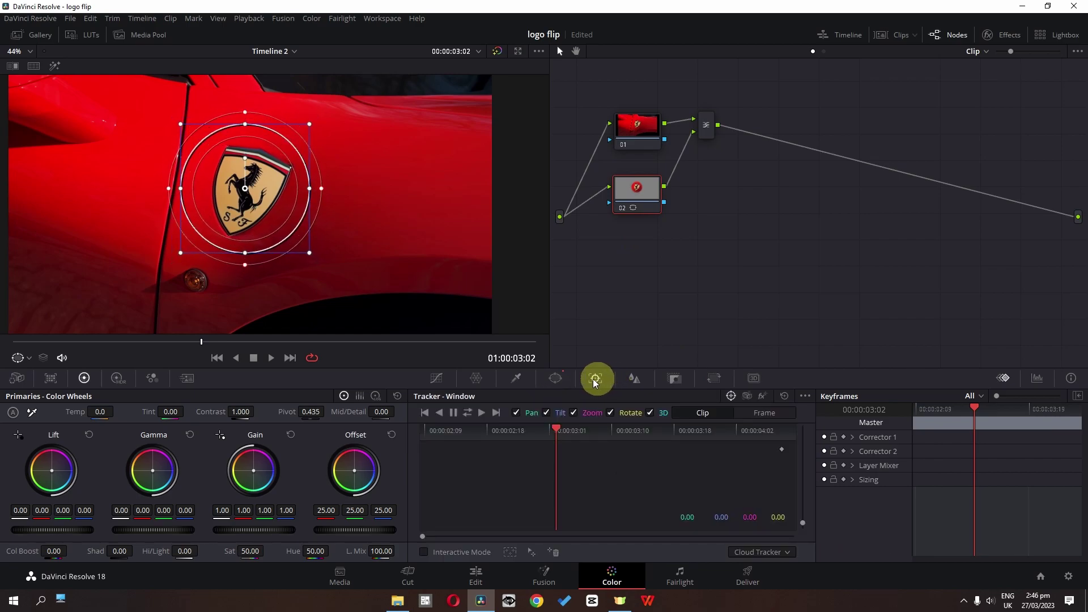
click(481, 413)
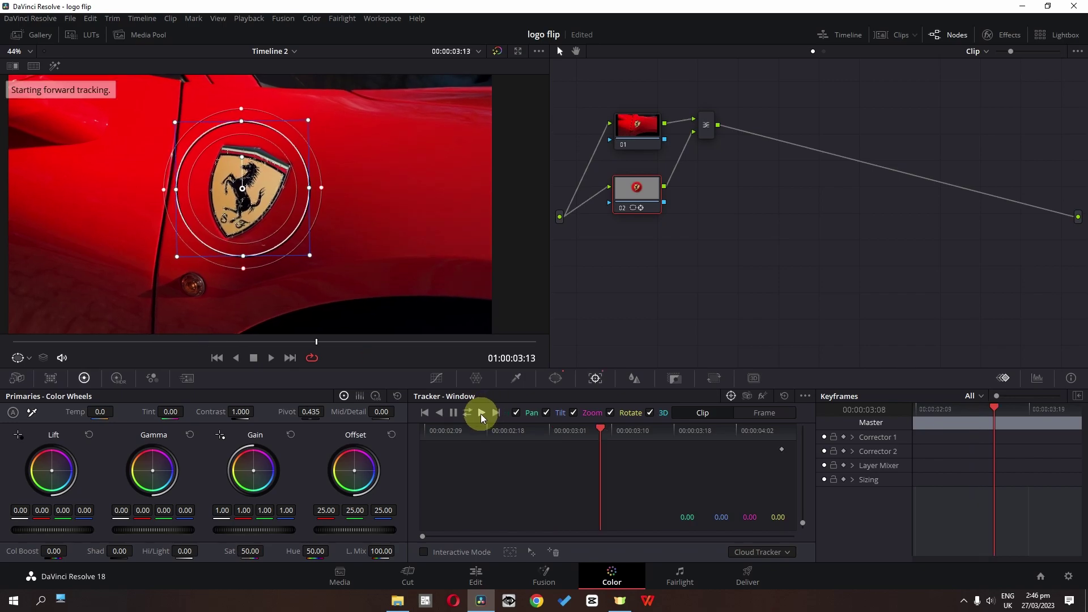
click(439, 414)
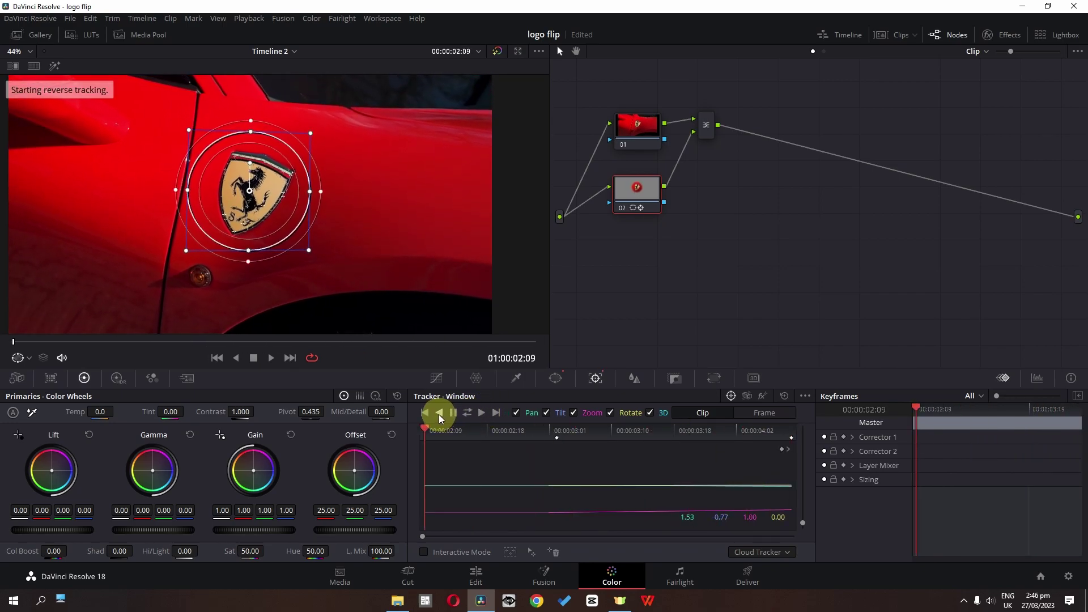
click(999, 35)
- Apply Directional Blur to the layer node, keyframing strength at zero, heavy mid-clip, zero at the end
drag(930, 110, 620, 189)
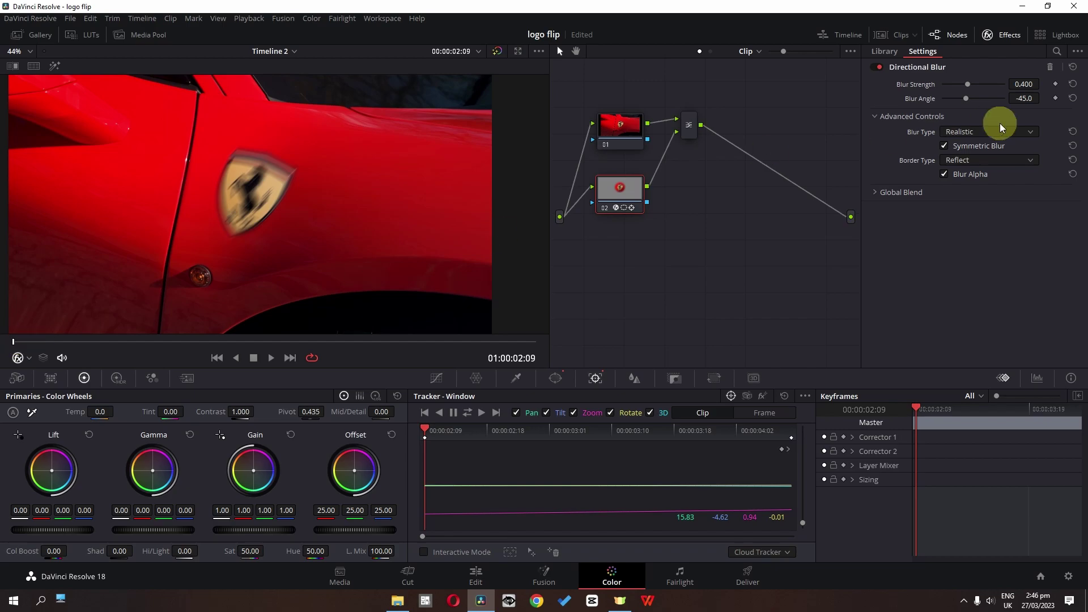
drag(966, 86, 955, 86)
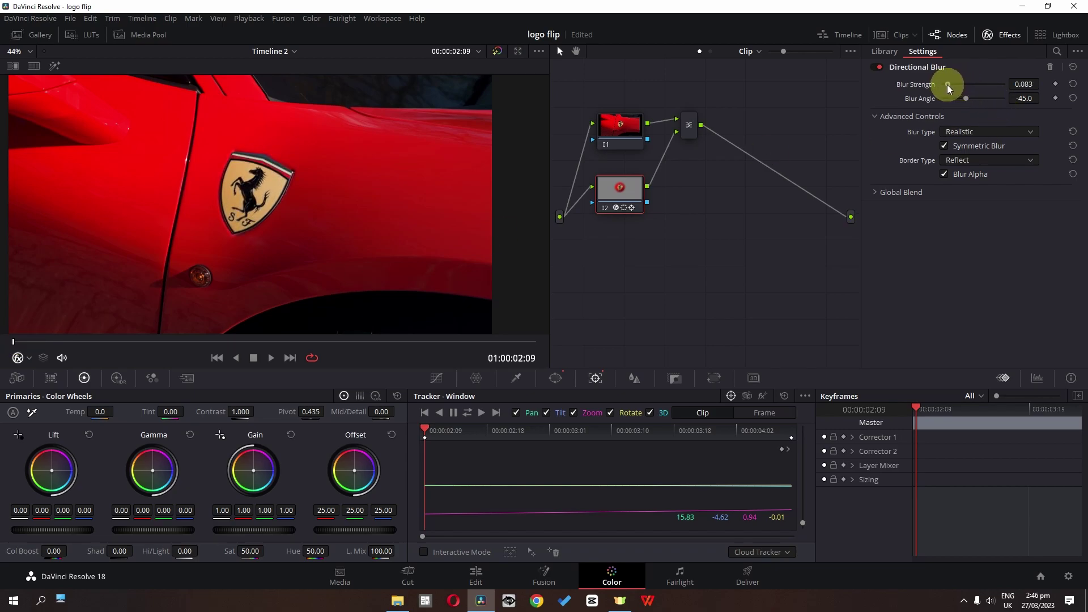
click(1056, 83)
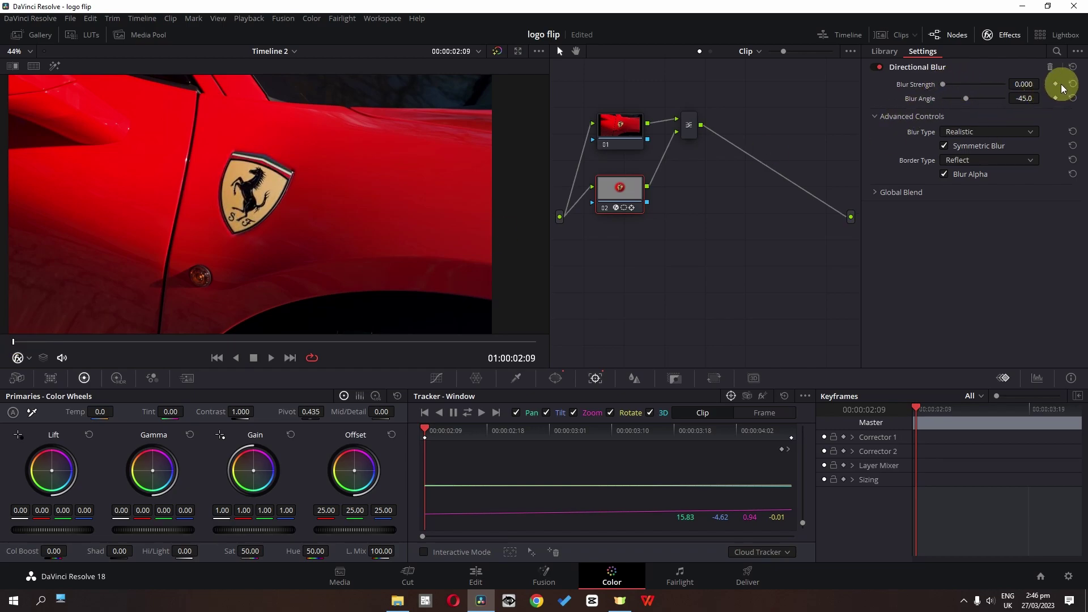
click(313, 356)
drag(107, 341, 358, 342)
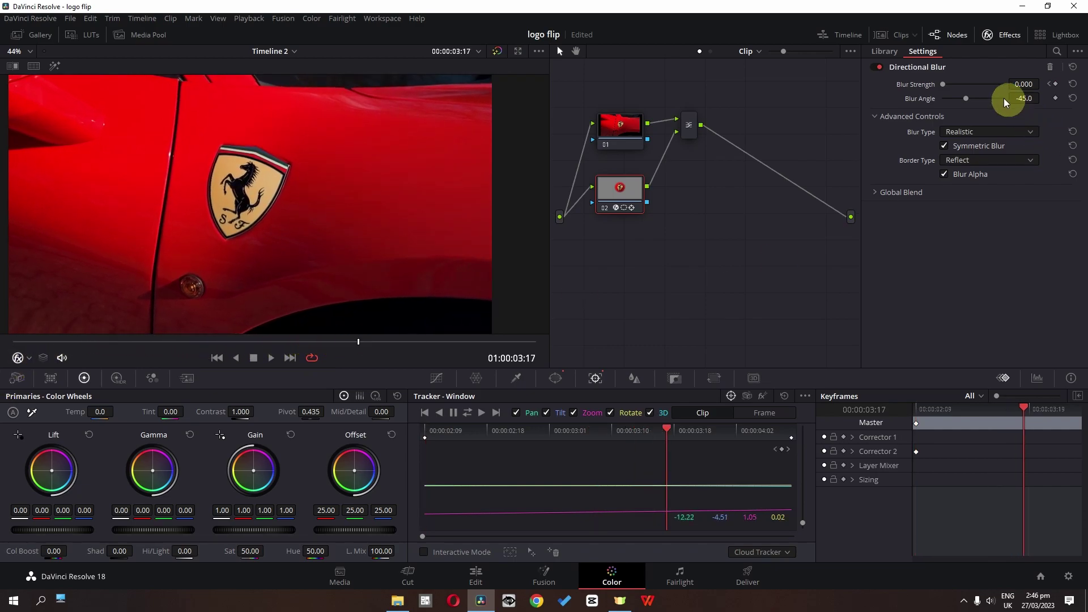
drag(945, 84, 975, 86)
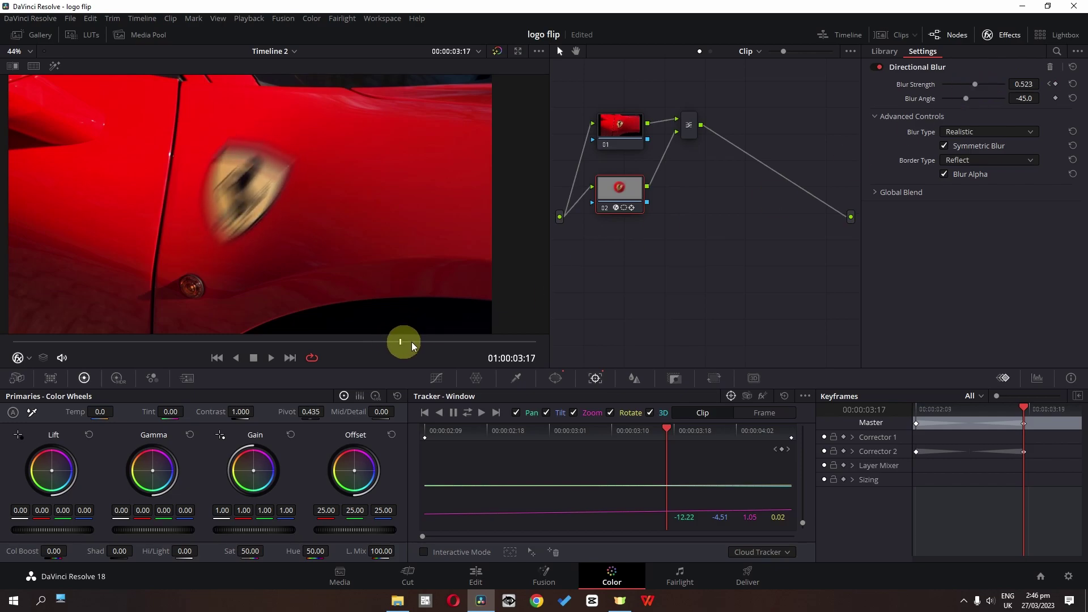
drag(403, 343, 537, 342)
drag(975, 84, 938, 85)
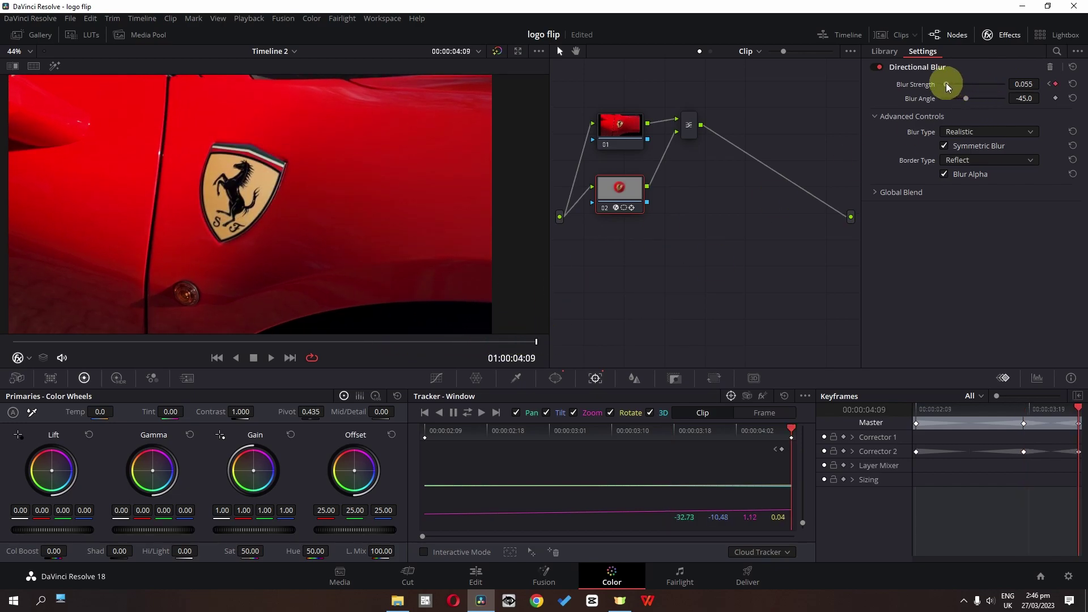
- After previewing, move the strongest blur keyframe earlier and raise its strength at 03:11
key(space)
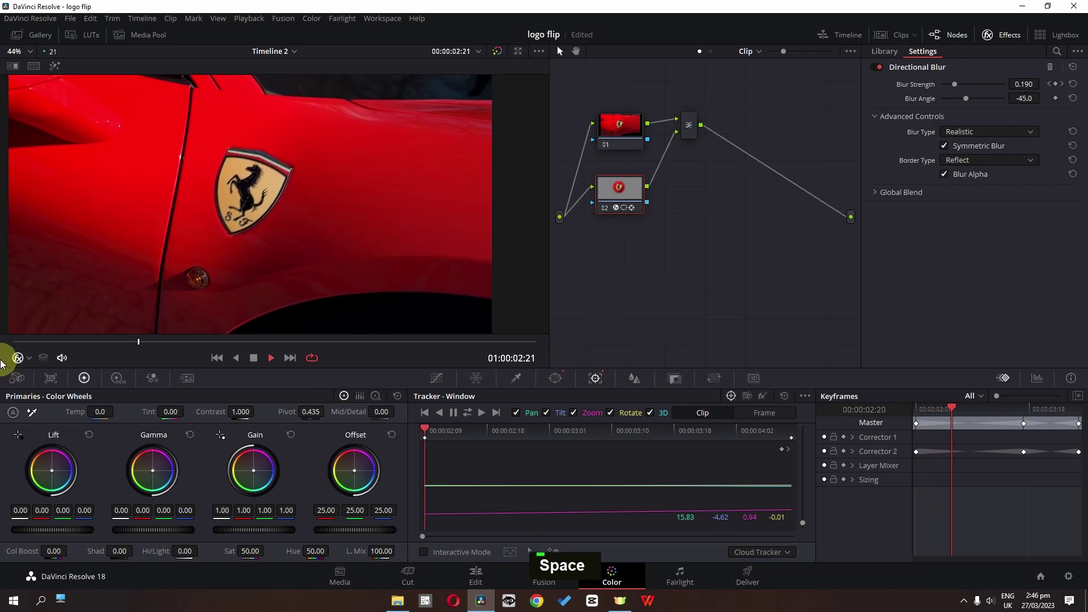
key(space)
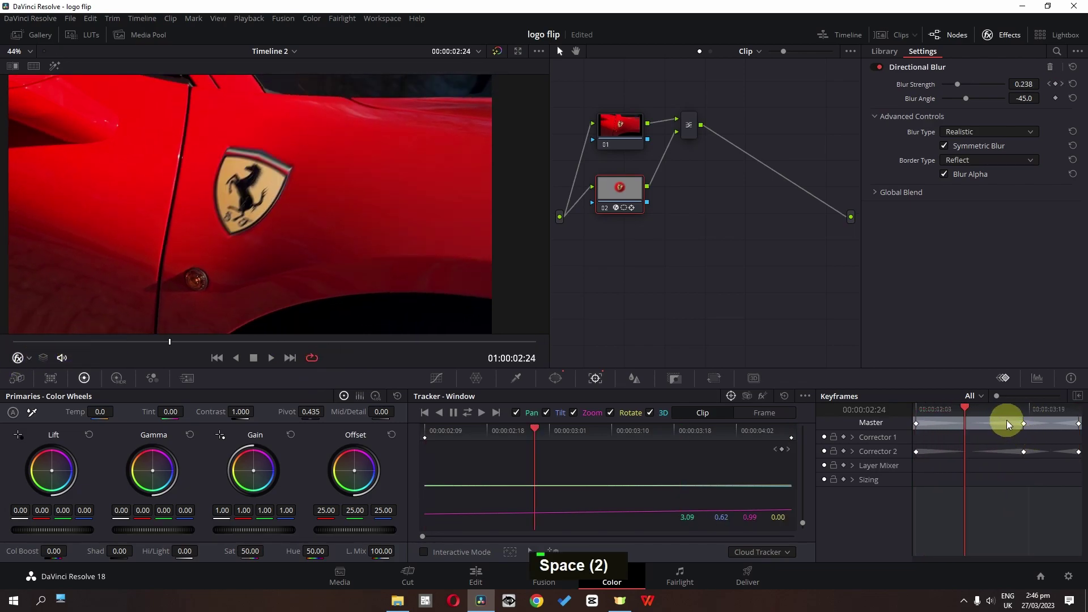
drag(1019, 454, 961, 454)
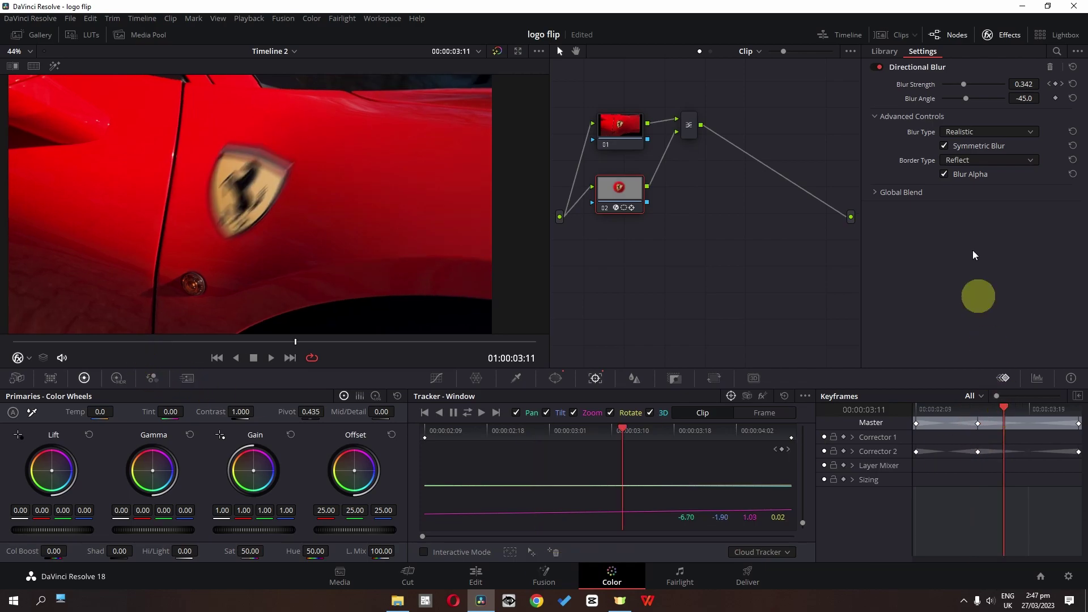
drag(967, 87, 992, 87)
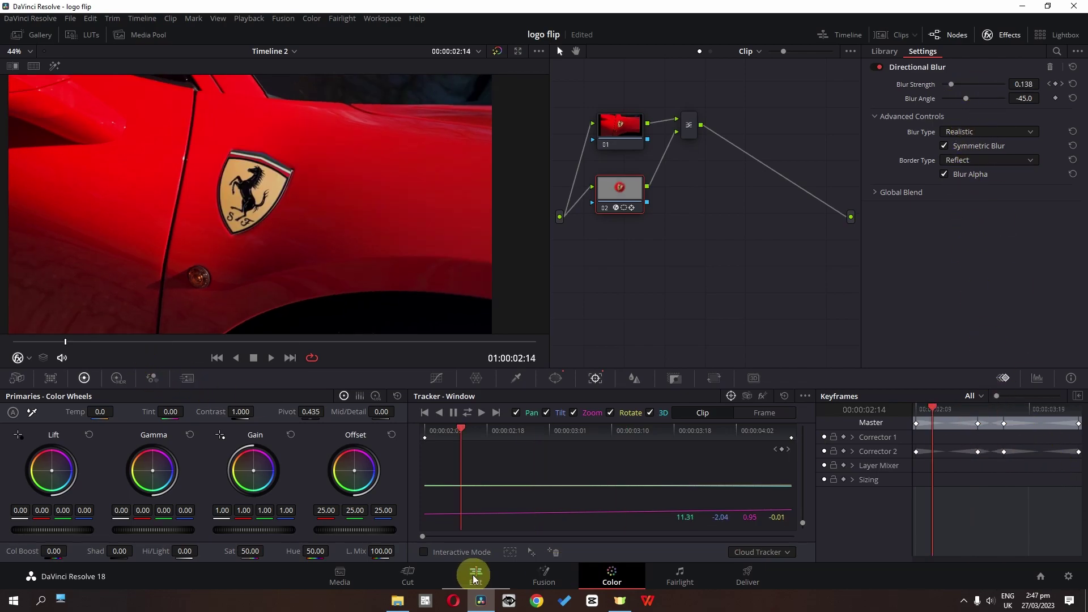
click(475, 576)
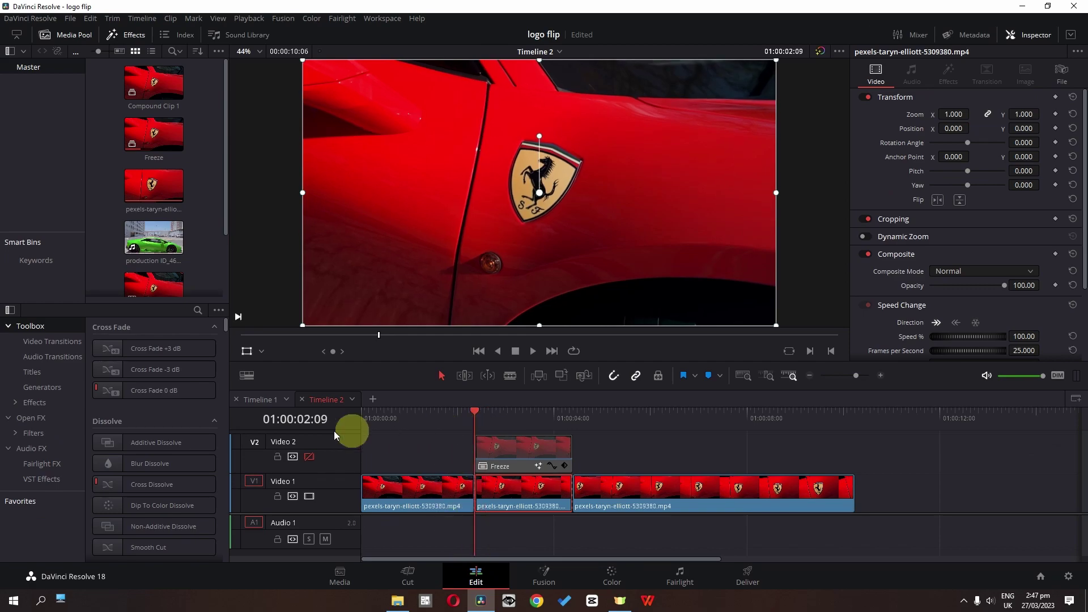
- Re-enable Video 2, preview, and apply Open FX Edge Detect to the Freeze clip
click(312, 454)
key(space)
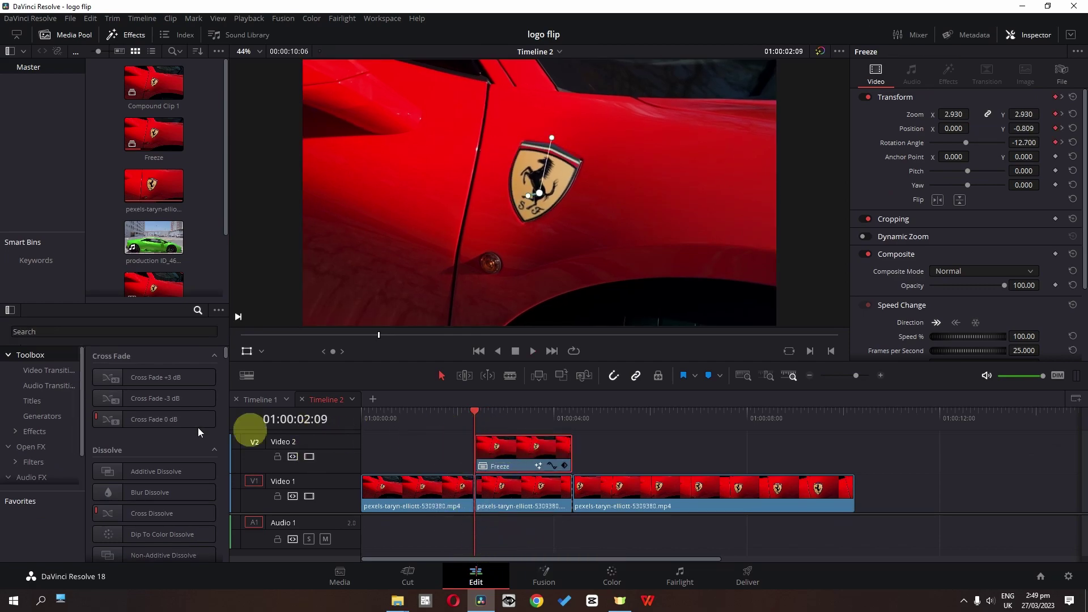
click(20, 447)
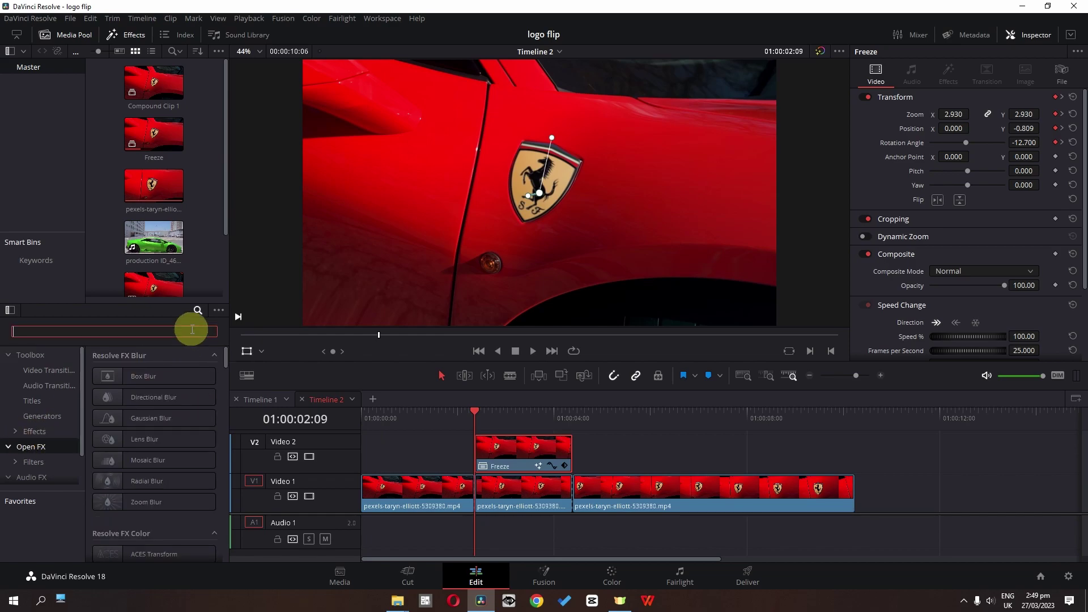
text(edge)
drag(181, 428, 531, 443)
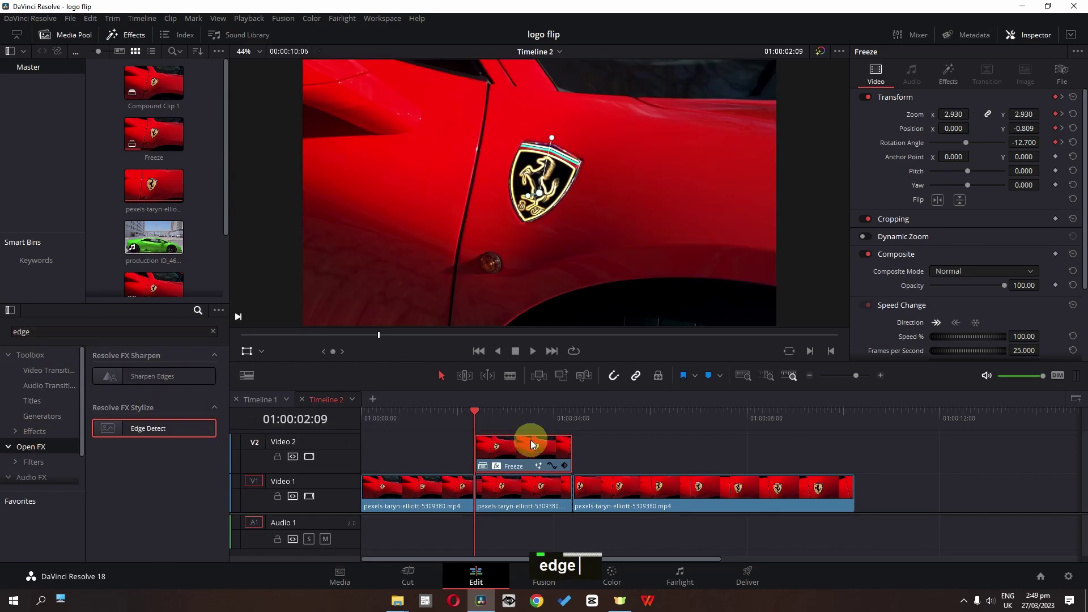
- Set Edge Detect mode to Grayscale Edges and tick Edge Mask Overlay
click(946, 83)
click(955, 136)
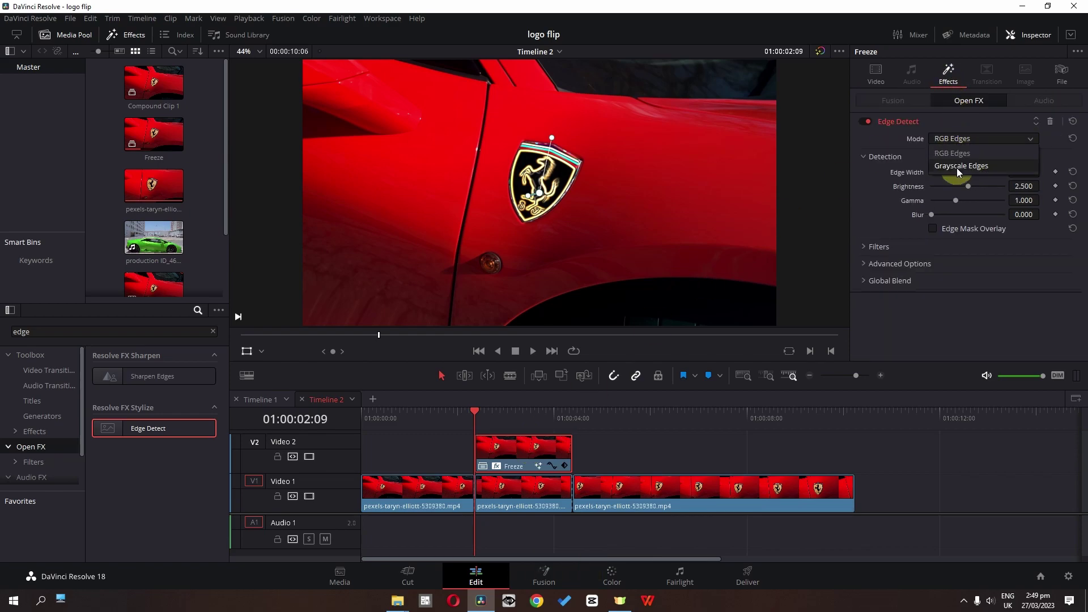
click(957, 166)
click(934, 242)
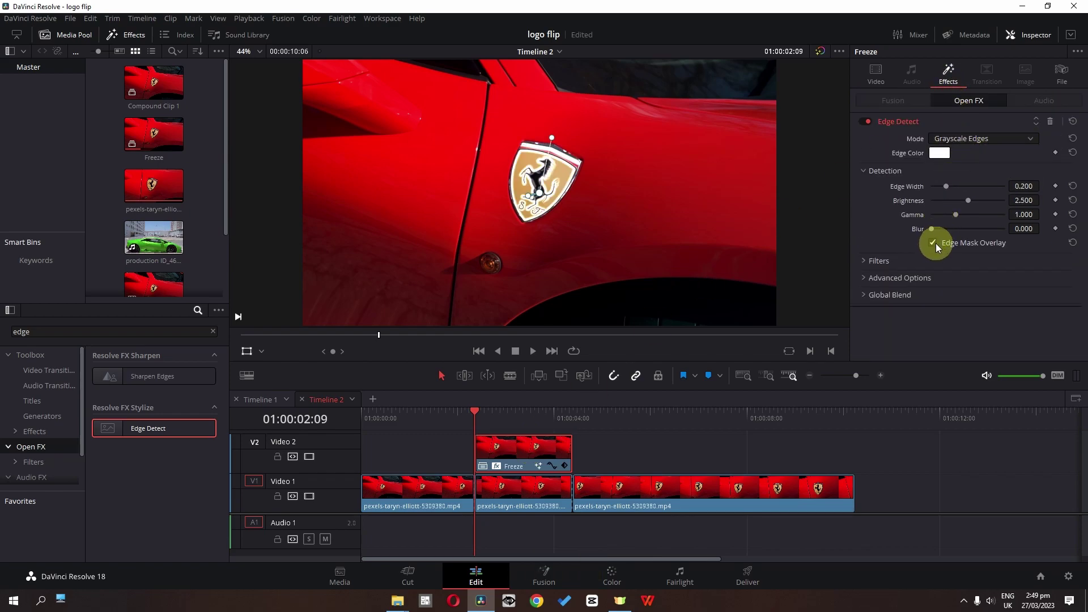
- Keyframe edge Brightness from 0.000 up to 1.900, then down to 1.628 at the clip end
drag(974, 199, 883, 205)
click(493, 418)
drag(493, 417, 533, 416)
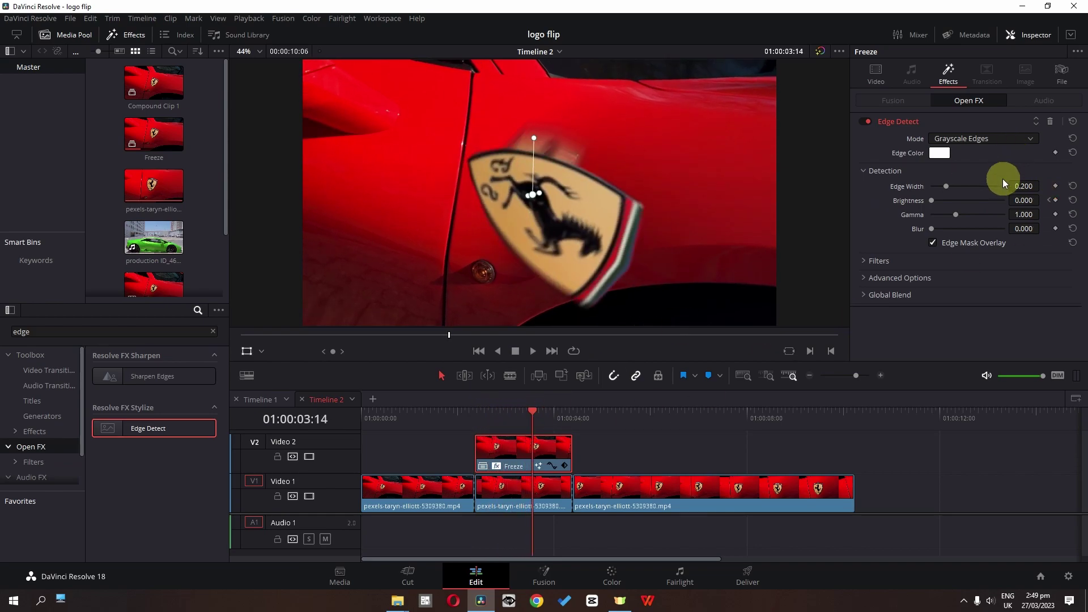
drag(948, 199, 959, 200)
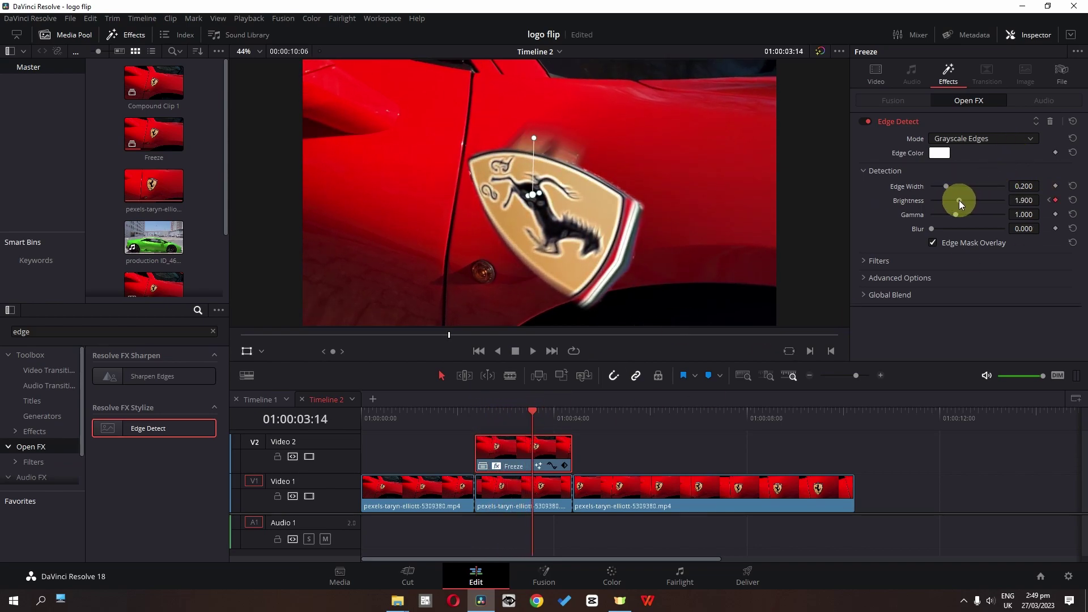
drag(537, 426, 565, 427)
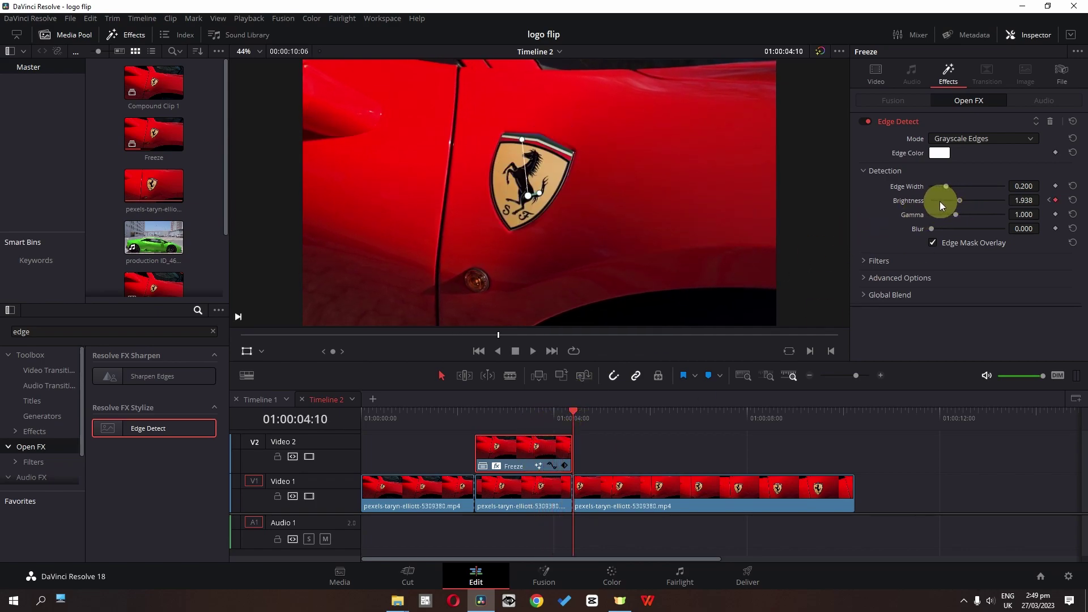
drag(942, 201, 948, 201)
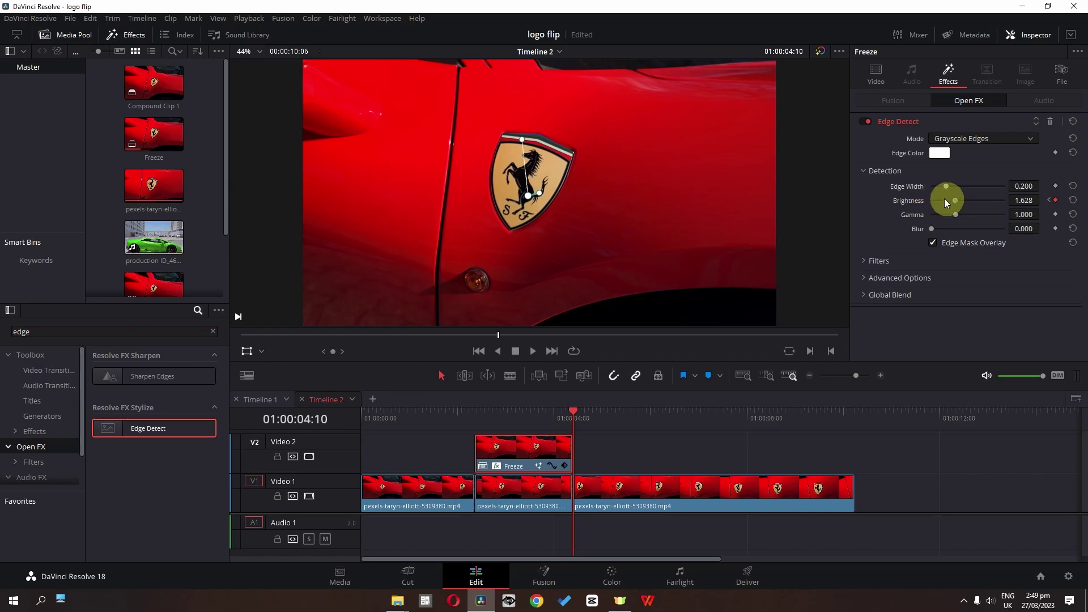